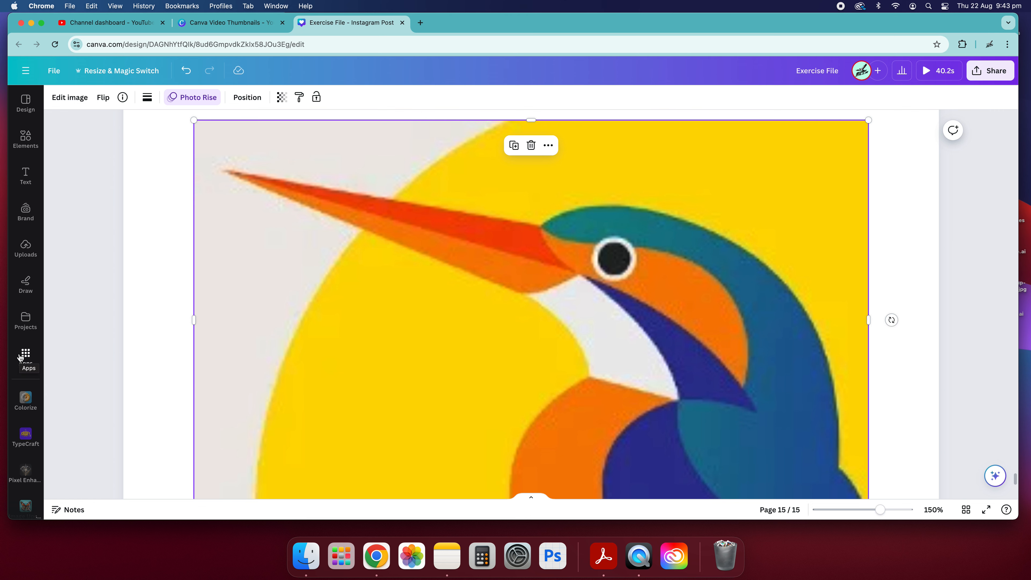
# Search the Canva apps for Pixel Enhancer and open the app with the kingfisher image selected.
pyautogui.click(24, 354)
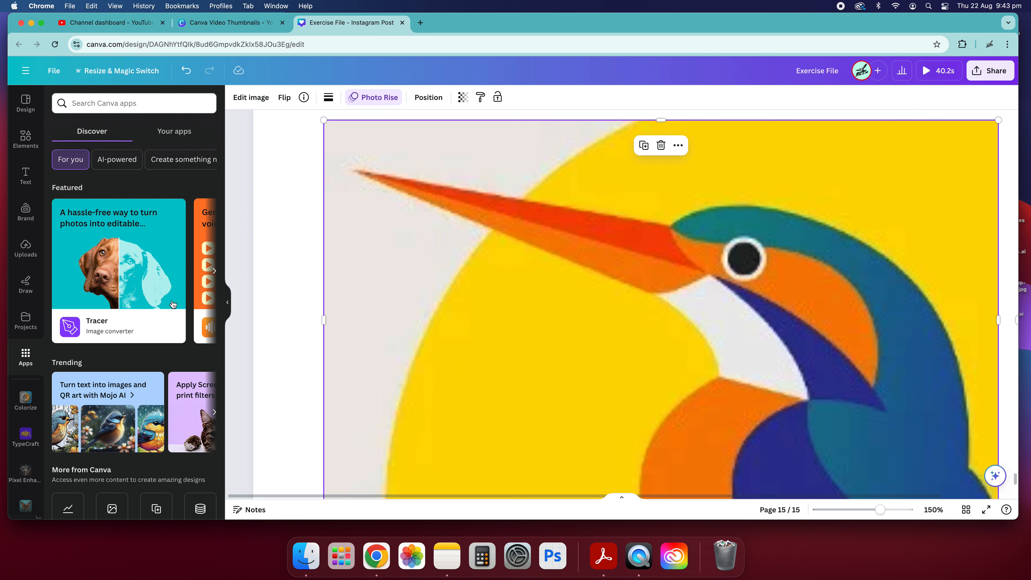
pyautogui.scroll(-2, 94, 320)
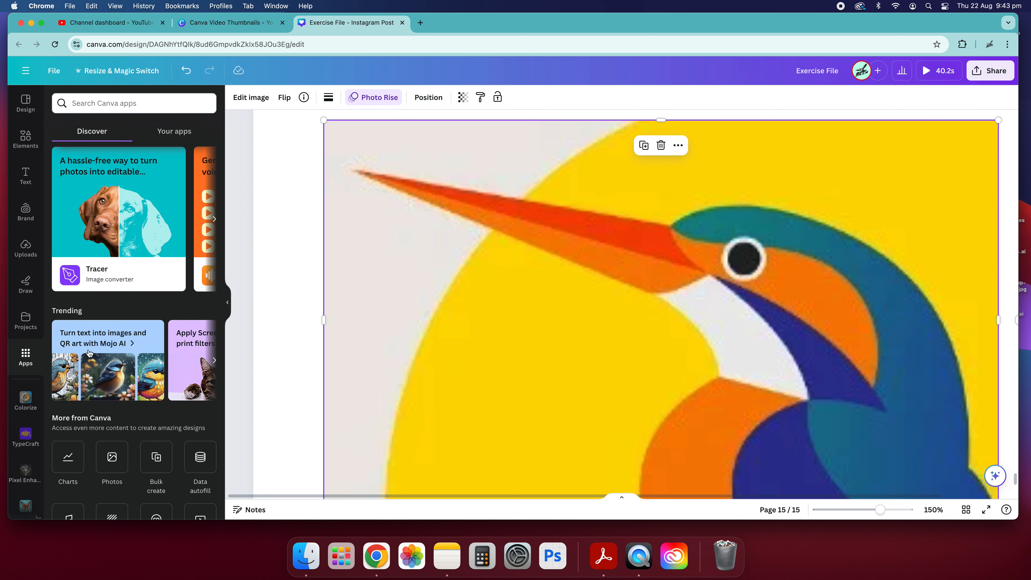
pyautogui.scroll(2, 91, 139)
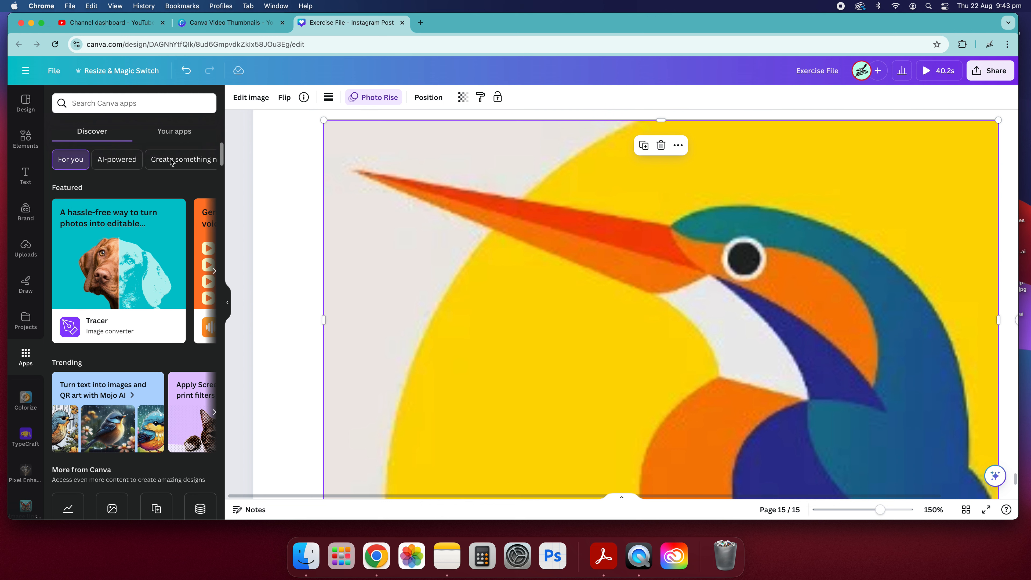
pyautogui.click(132, 103)
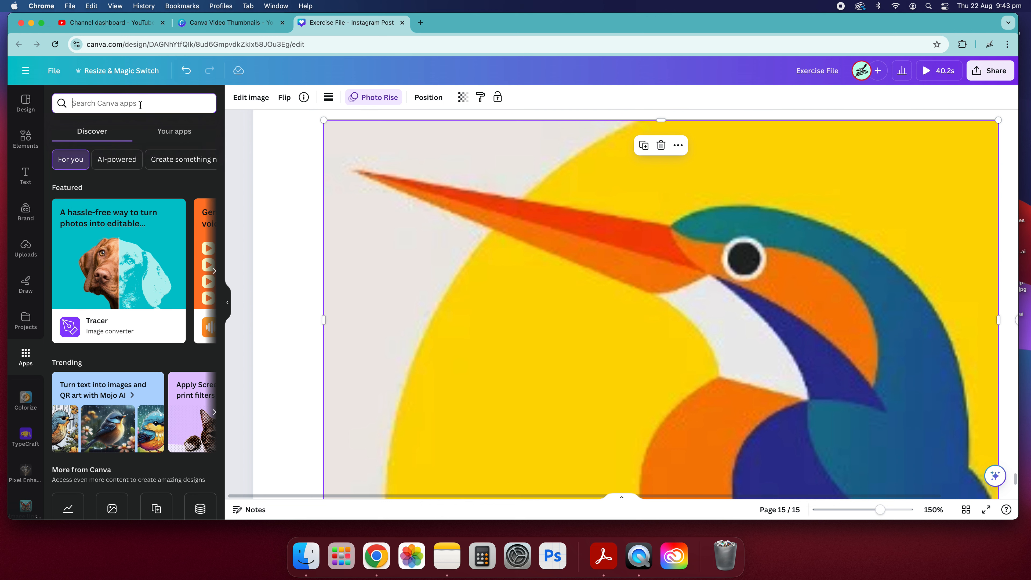
pyautogui.write('pixel en')
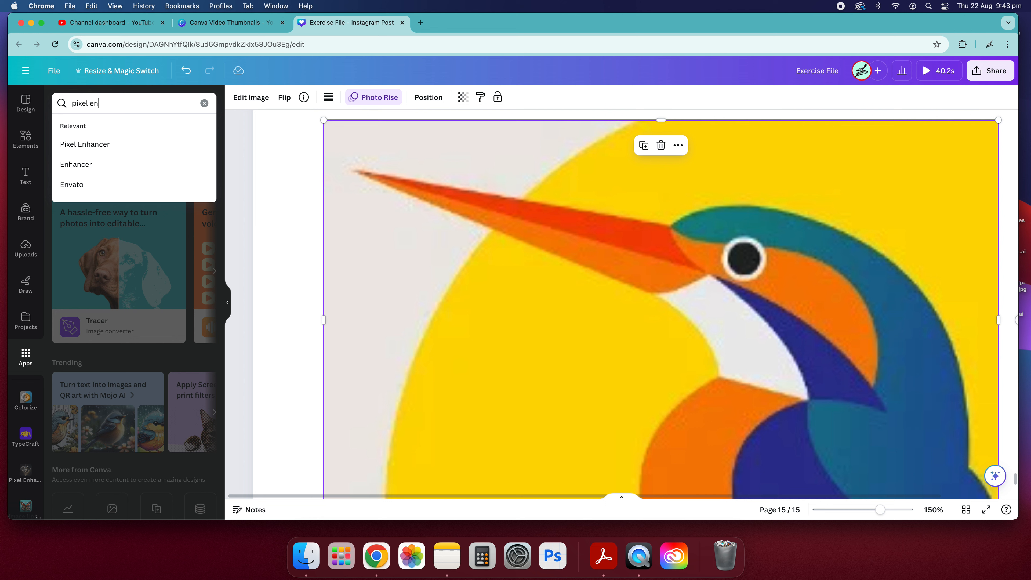
pyautogui.click(85, 144)
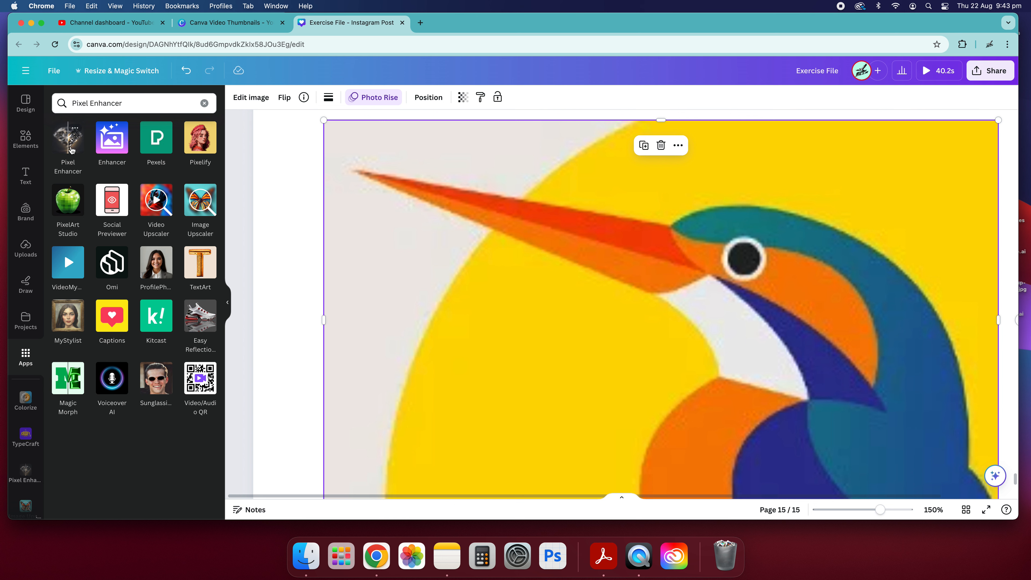
pyautogui.click(28, 475)
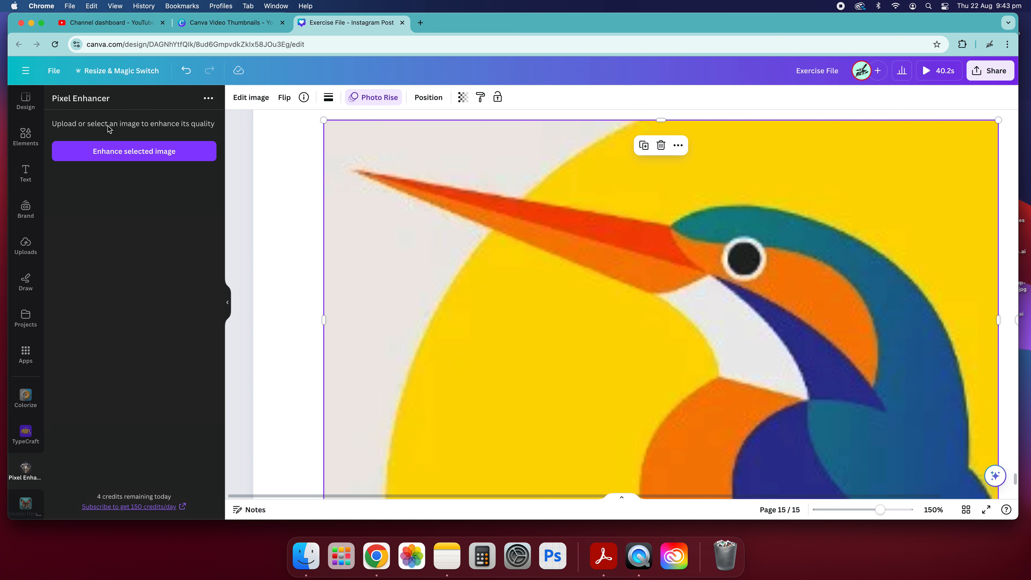
# Enhance the selected kingfisher image and replace the original on page 15 with the enhanced version.
pyautogui.click(112, 153)
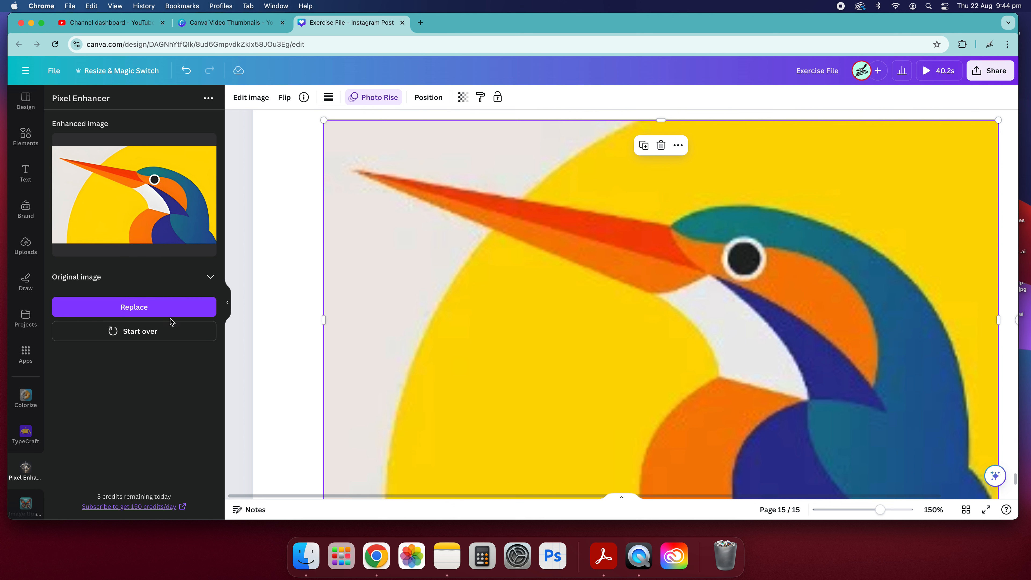
pyautogui.click(124, 308)
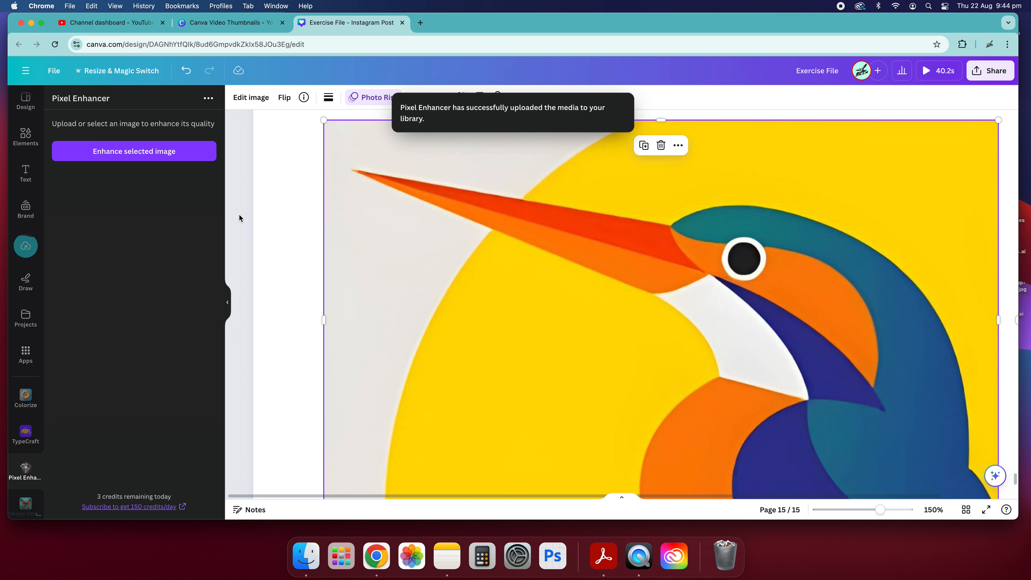
pyautogui.click(278, 254)
# Examine the enhanced kingfisher image at full-page view and close up for edge sharpness.
pyautogui.scroll(-4, 855, 312)
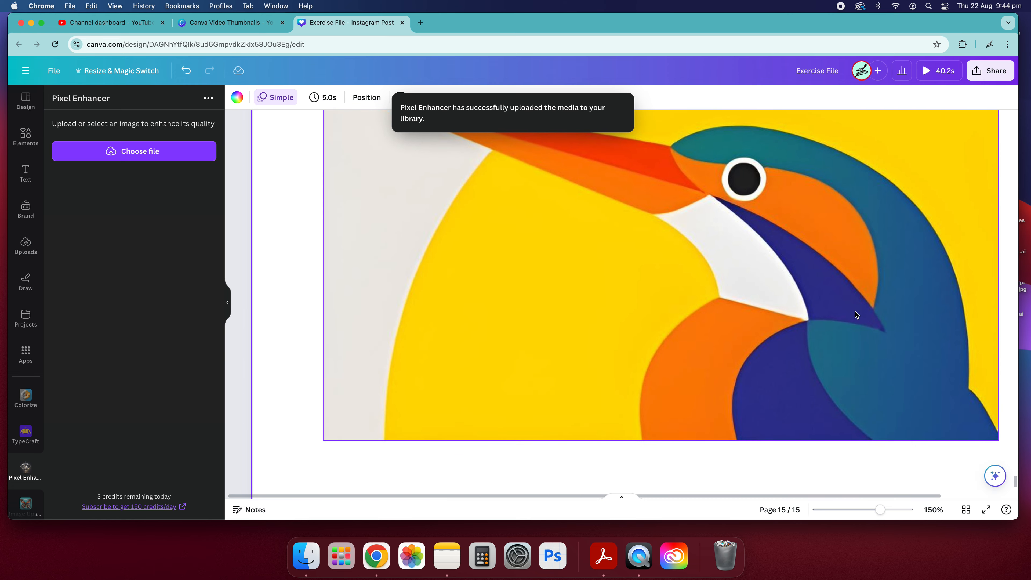
pyautogui.press('super+minus')
pyautogui.press('super+minus')
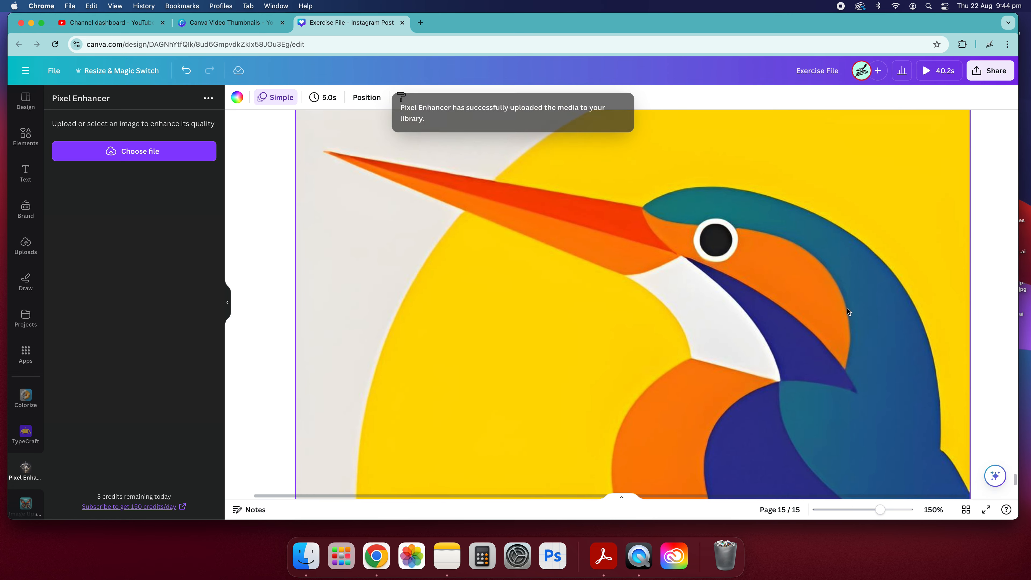
pyautogui.press('super+minus')
pyautogui.press('super+minus')
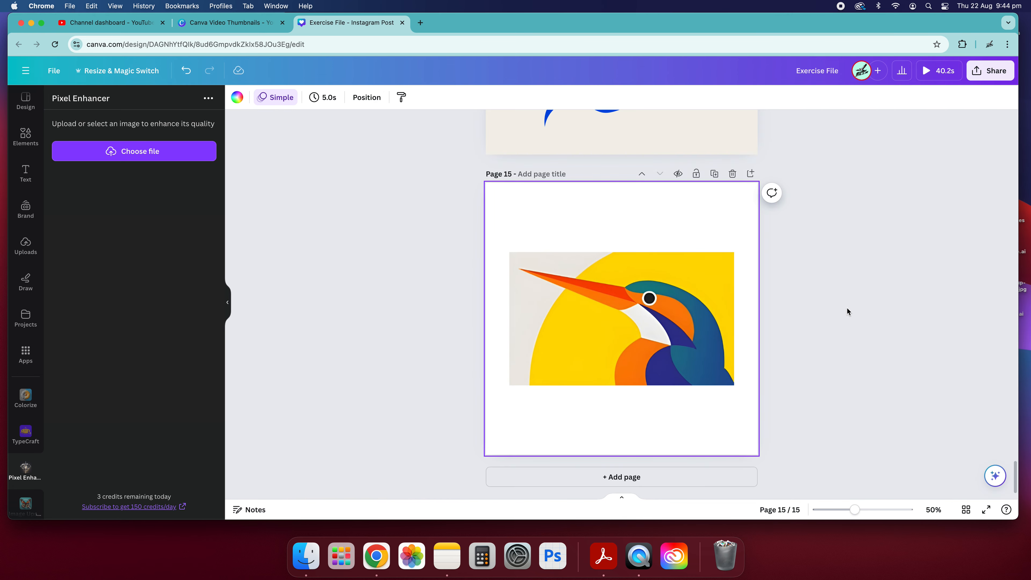
pyautogui.press('super+equal')
pyautogui.press('super+equal')
pyautogui.press('super+equal')
pyautogui.press('super+equal')
pyautogui.scroll(-1, 847, 308)
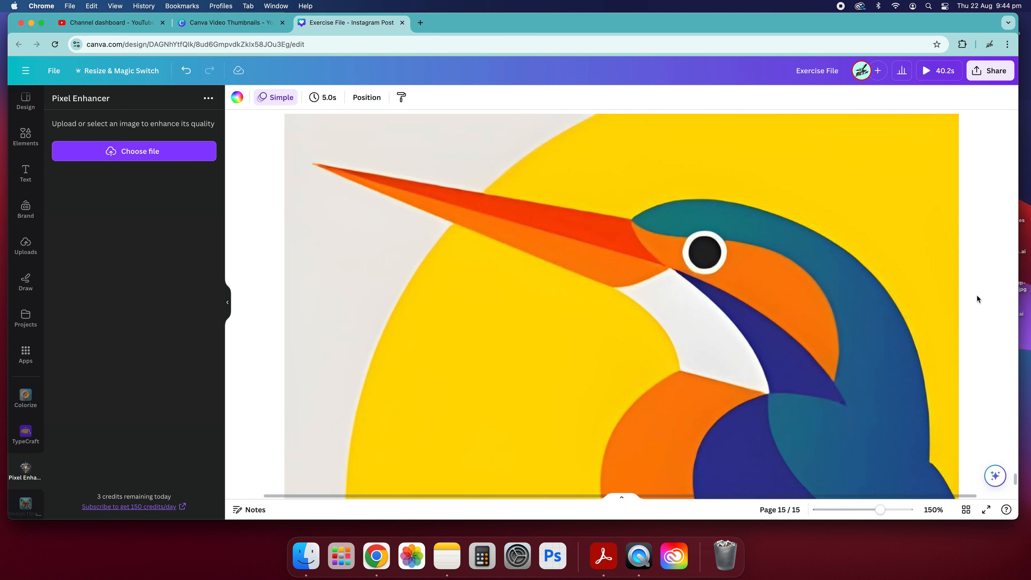
# Compare the original and enhanced kingfisher by undoing and redoing the image replacement twice.
pyautogui.press('super+z')
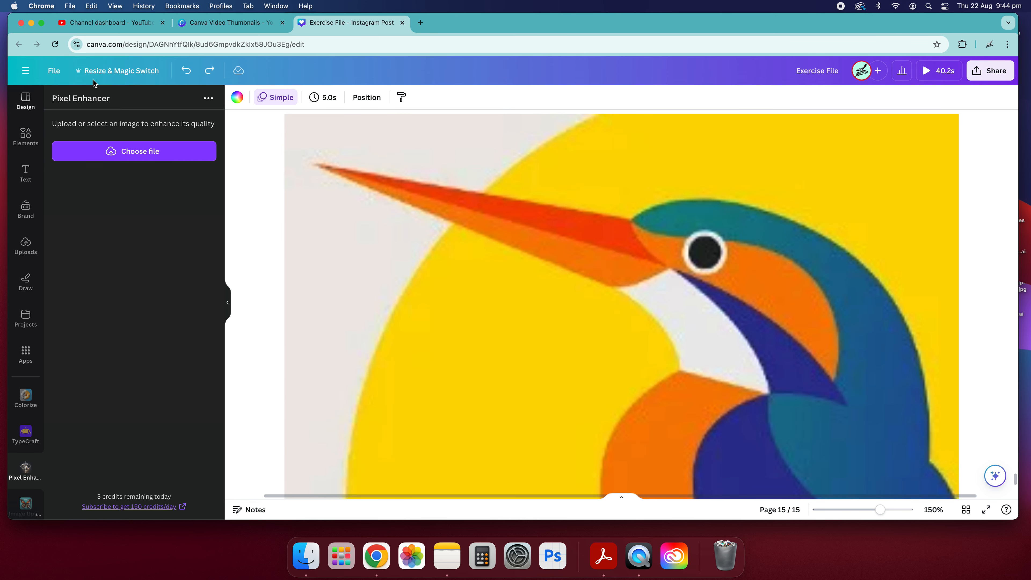
pyautogui.click(210, 71)
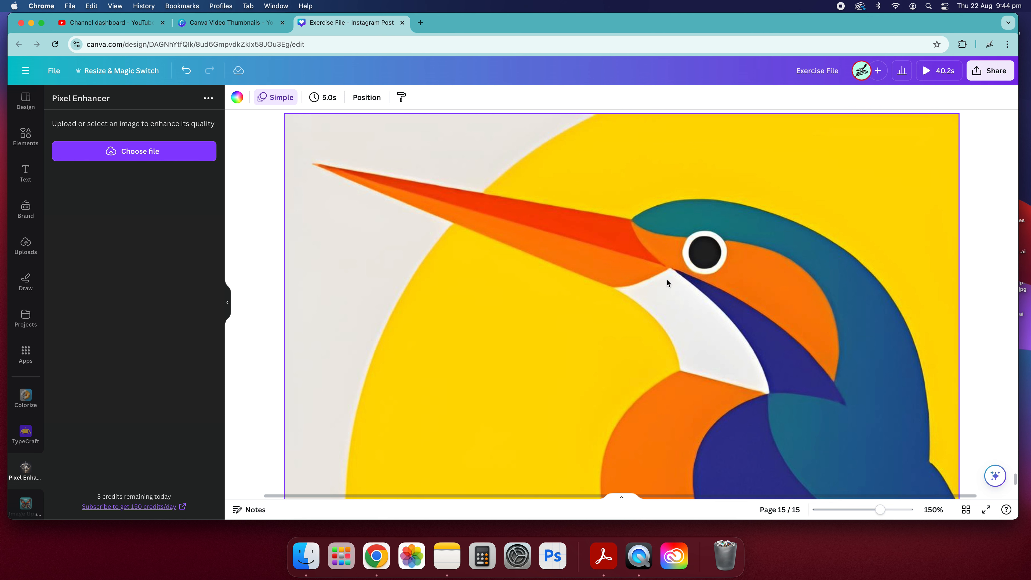
pyautogui.scroll(-3, 666, 282)
pyautogui.press('super+z')
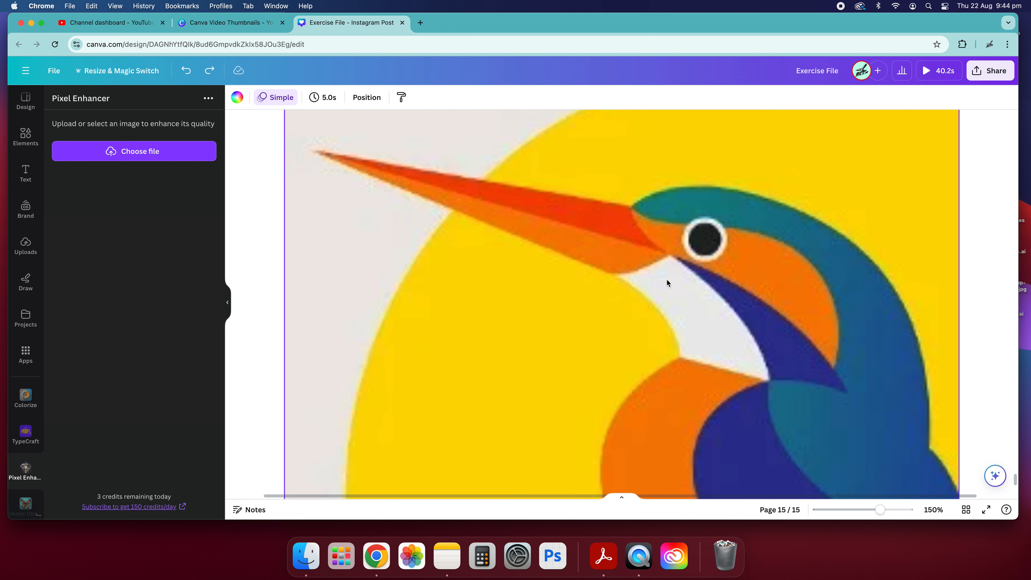
pyautogui.click(210, 70)
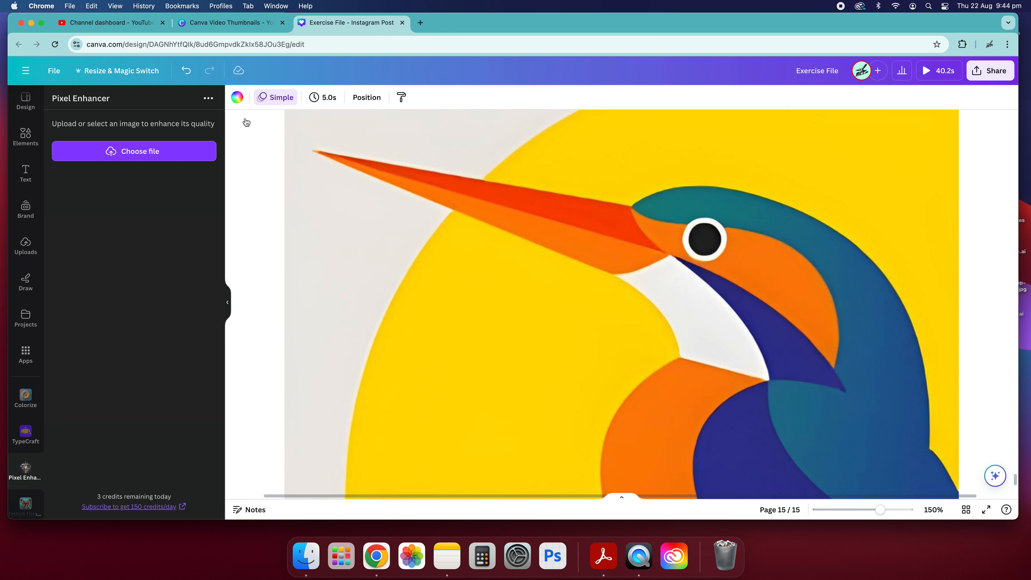
# Delete the kingfisher image from page 15.
pyautogui.press('super+minus')
pyautogui.press('super+minus')
pyautogui.press('super+minus')
pyautogui.press('super+minus')
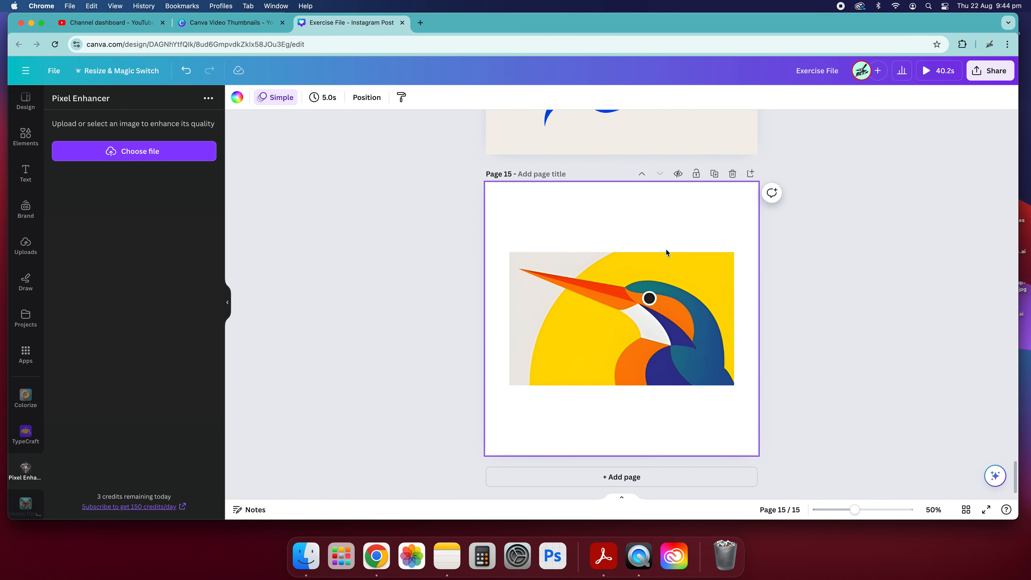
pyautogui.click(666, 254)
pyautogui.press('Delete')
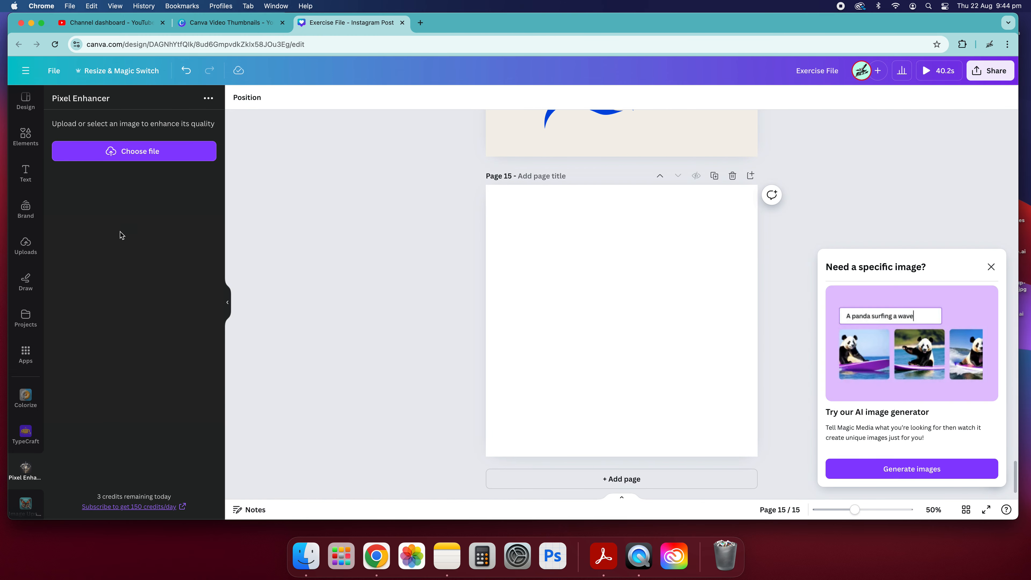
# Add the uploaded beach and sky photo to page 15 and dismiss the AI image generator suggestion.
pyautogui.click(26, 245)
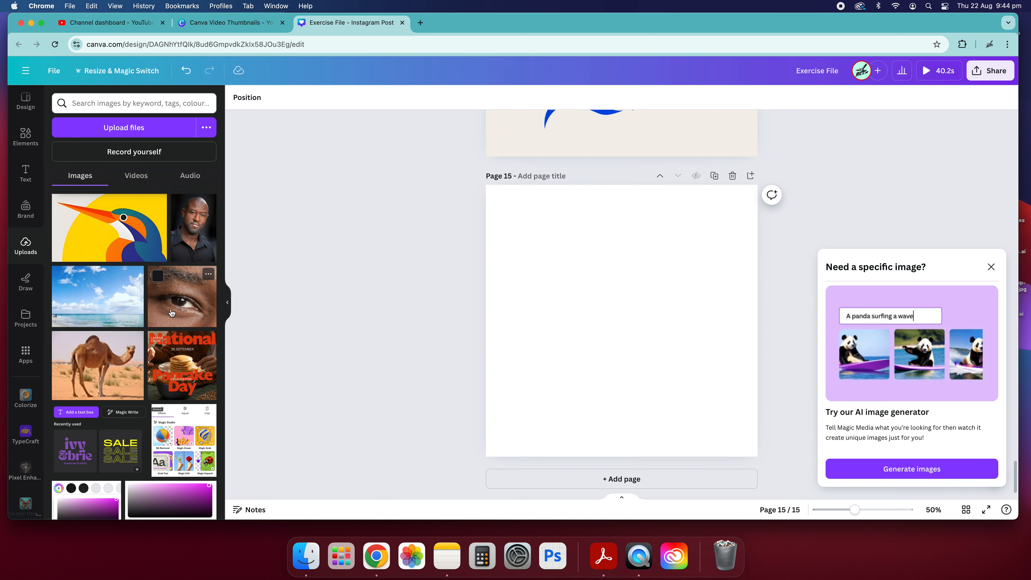
pyautogui.click(118, 311)
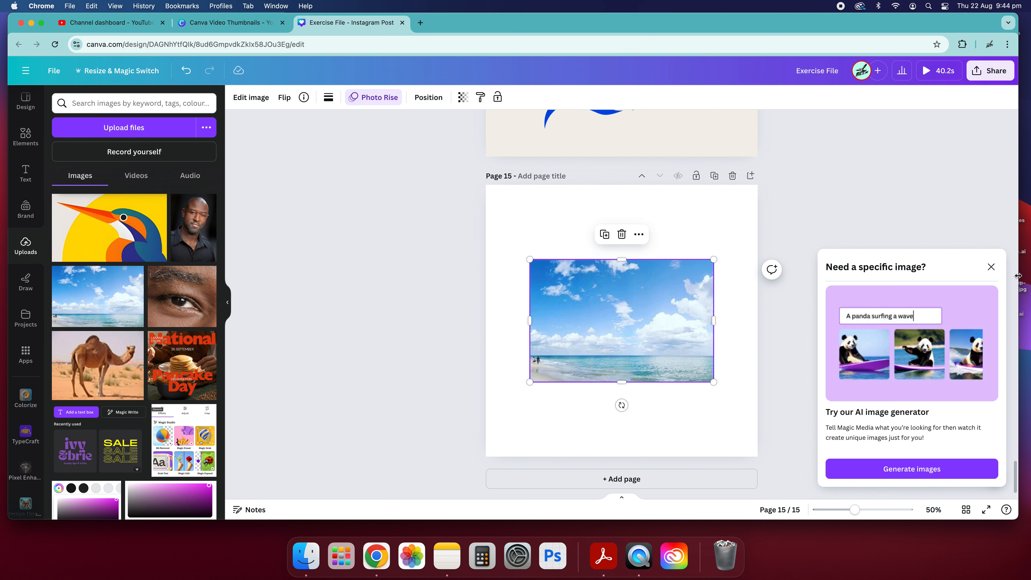
pyautogui.click(990, 267)
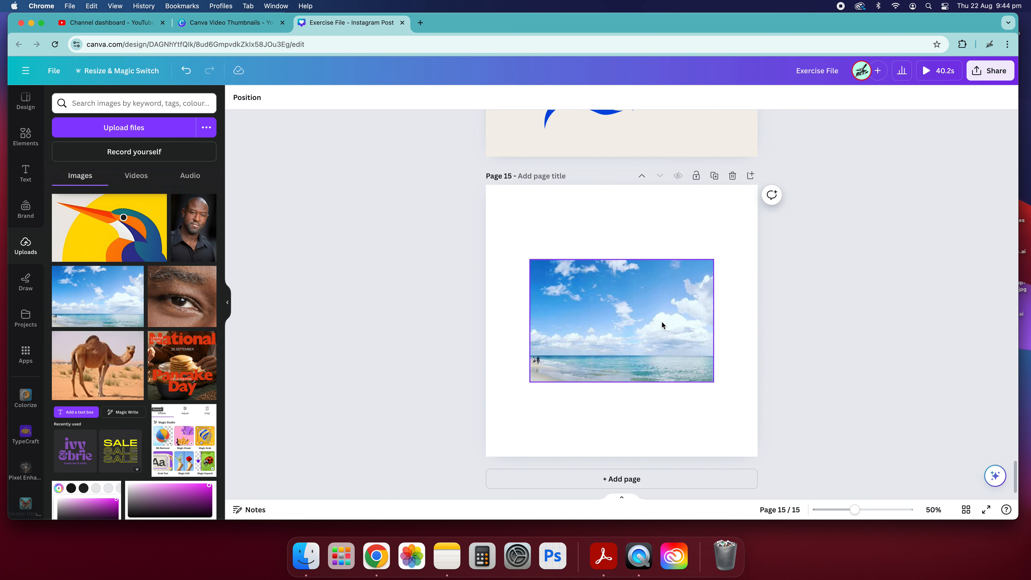
# Enlarge the beach photo from two opposite corners so it extends past both sides of page 15, keeping it selected.
pyautogui.scroll(5, 661, 321)
pyautogui.scroll(-2, 661, 322)
pyautogui.click(671, 319)
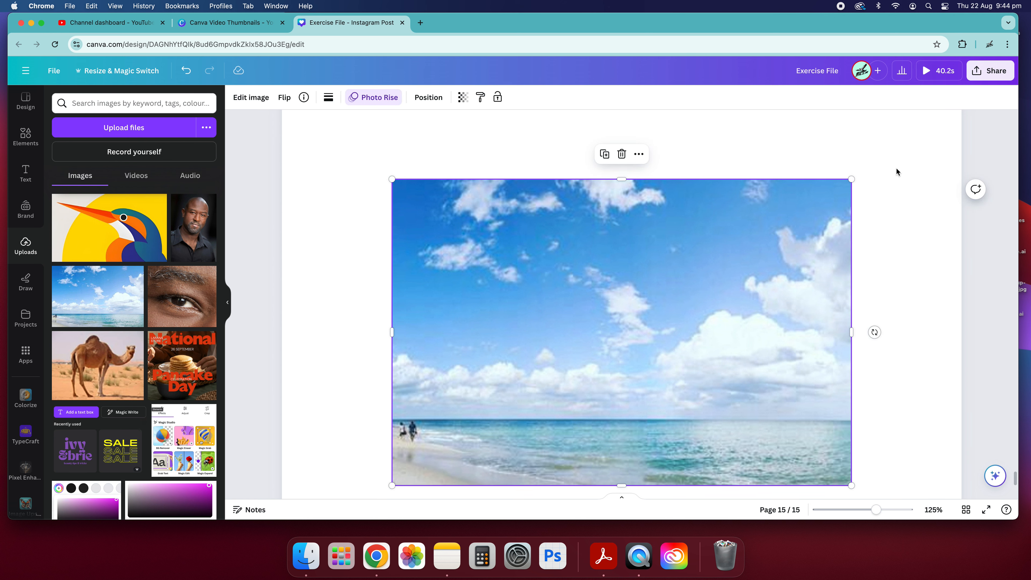
pyautogui.moveTo(856, 182); pyautogui.dragTo(1026, 61)
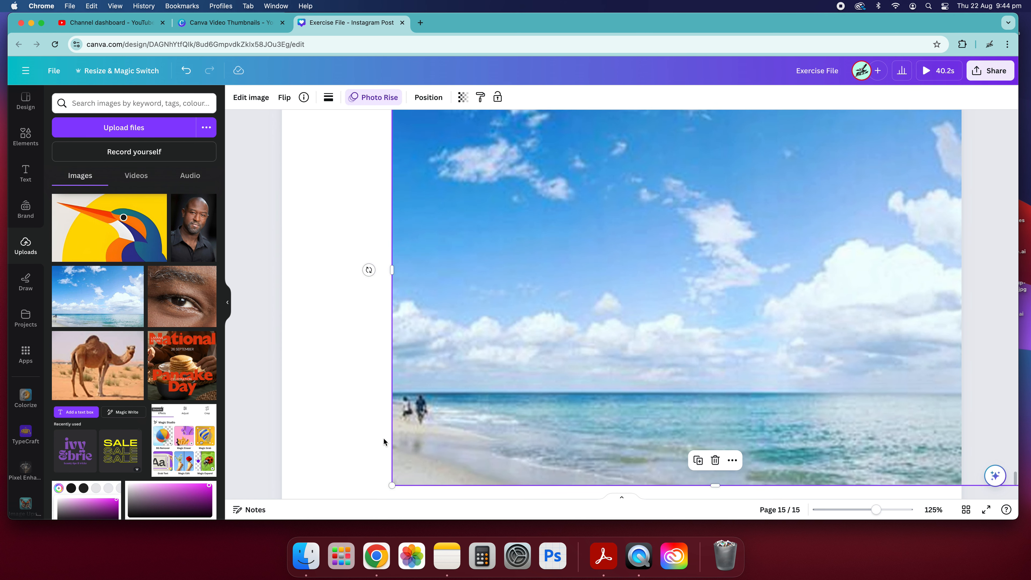
pyautogui.scroll(-3, 384, 358)
pyautogui.scroll(-5, 384, 358)
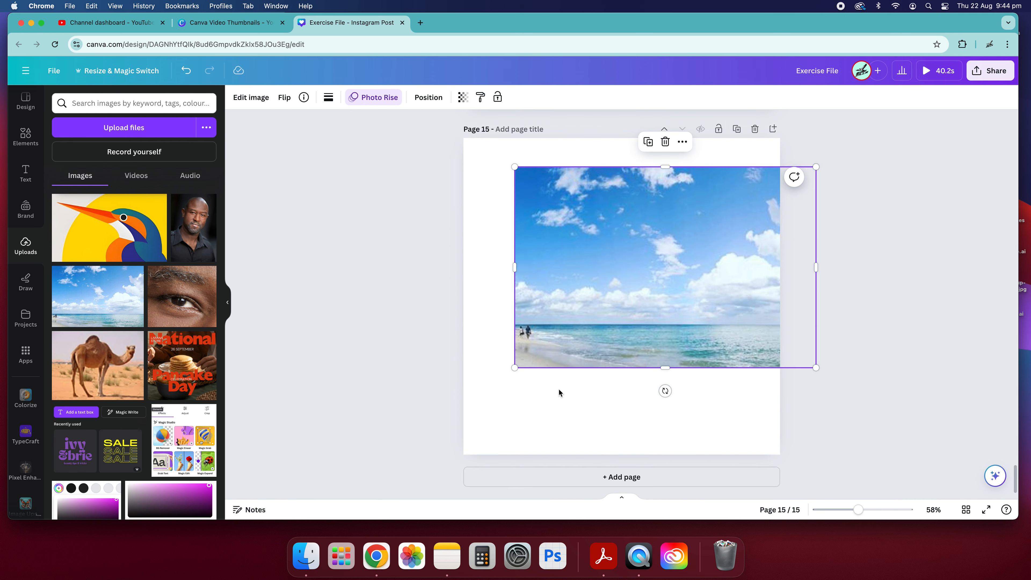
pyautogui.moveTo(514, 368); pyautogui.dragTo(420, 418)
pyautogui.click(855, 250)
pyautogui.click(530, 300)
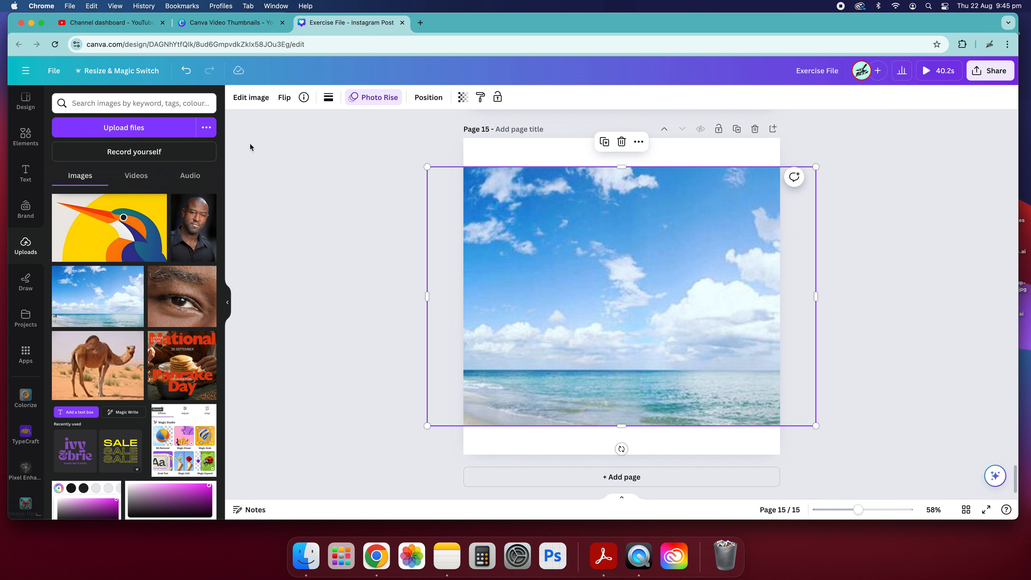
# Look through the image editing effects and apps available for the selected beach photo.
pyautogui.click(251, 98)
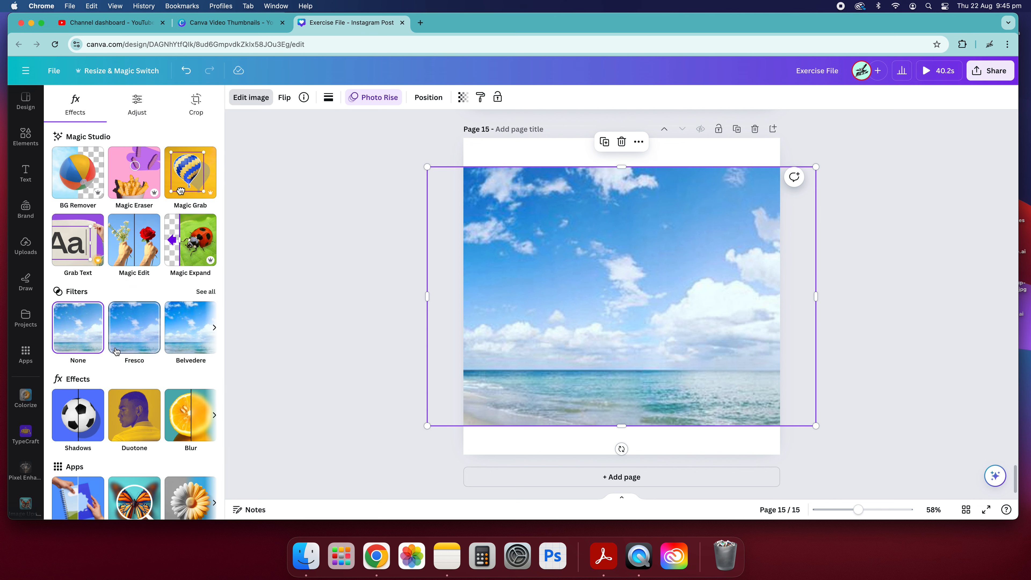
pyautogui.scroll(-1, 144, 295)
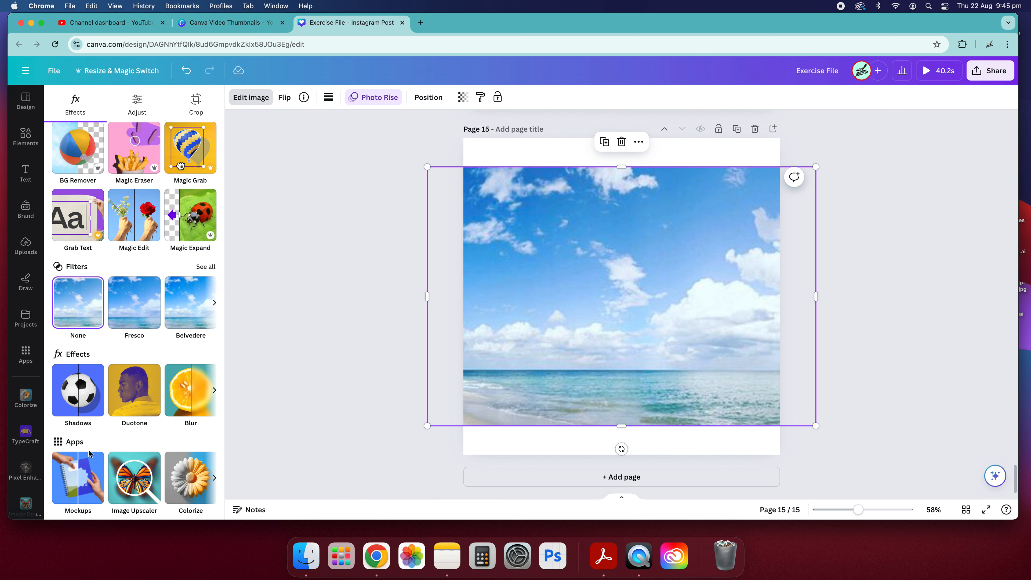
pyautogui.hscroll(5, 122, 481)
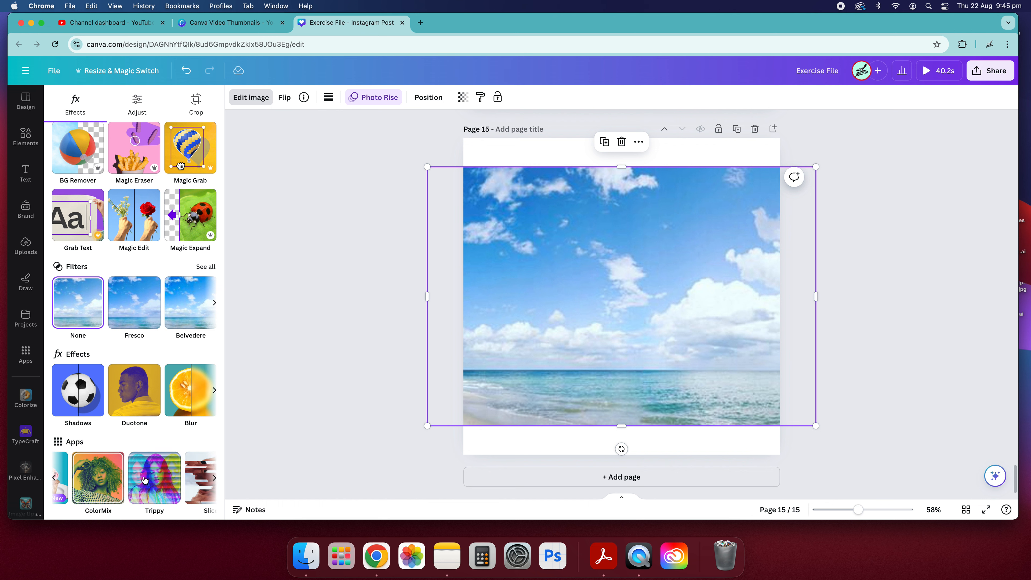
pyautogui.hscroll(-5, 142, 480)
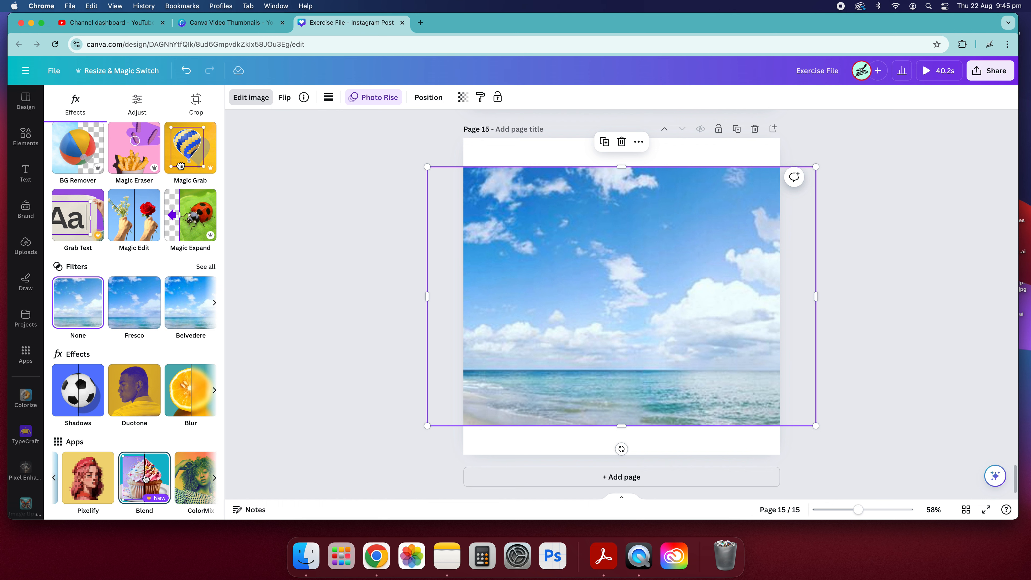
pyautogui.hscroll(-2, 149, 480)
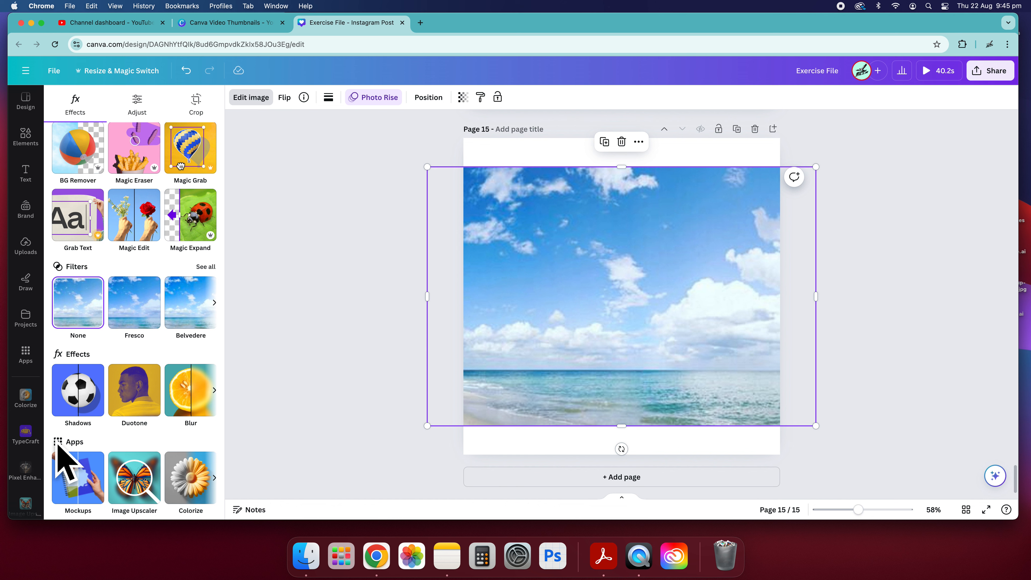
# Open Pixel Enhancer for the selected beach photo.
pyautogui.scroll(-3, 16, 427)
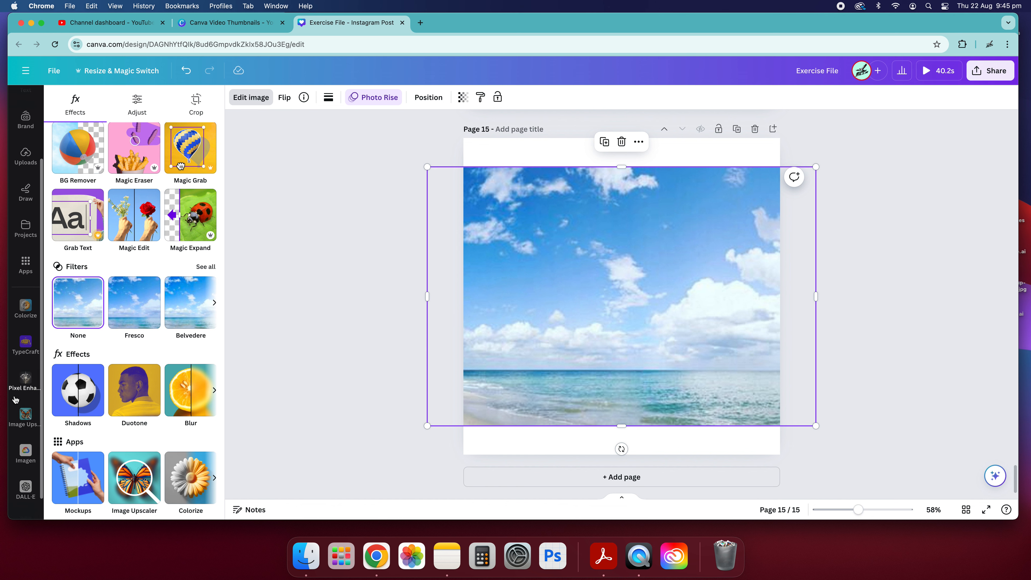
pyautogui.scroll(-1, 12, 363)
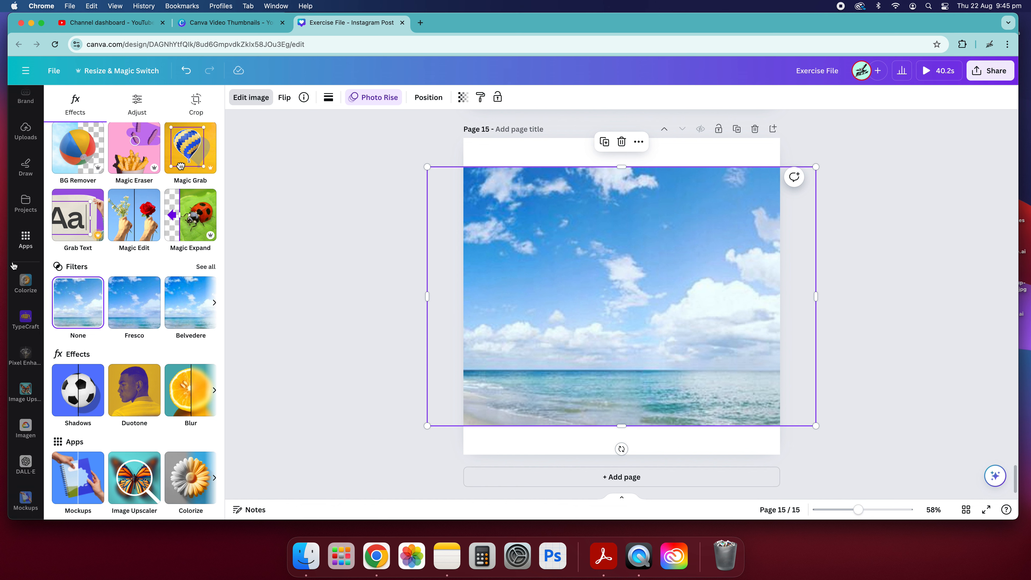
pyautogui.scroll(1, 23, 357)
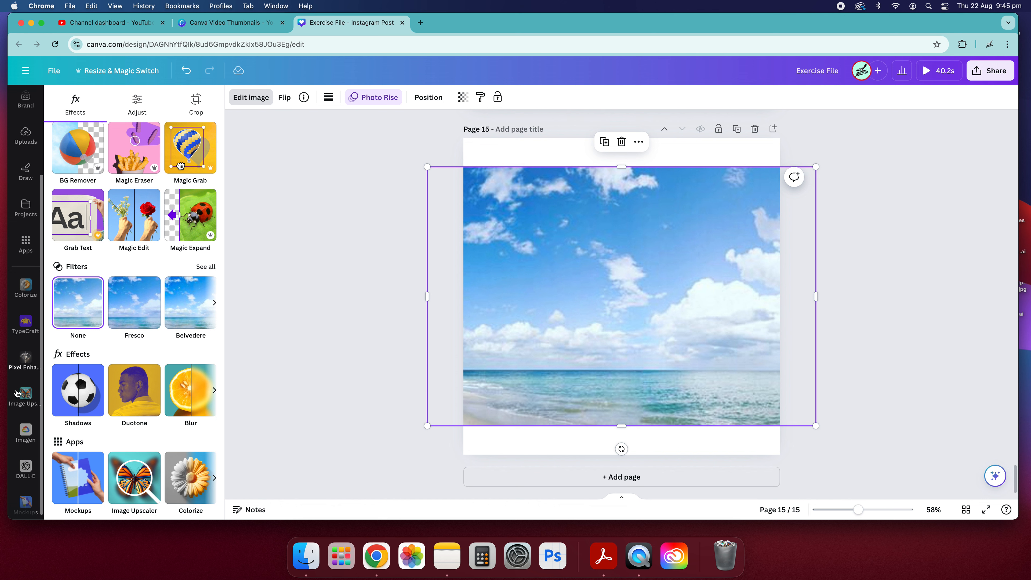
pyautogui.click(24, 368)
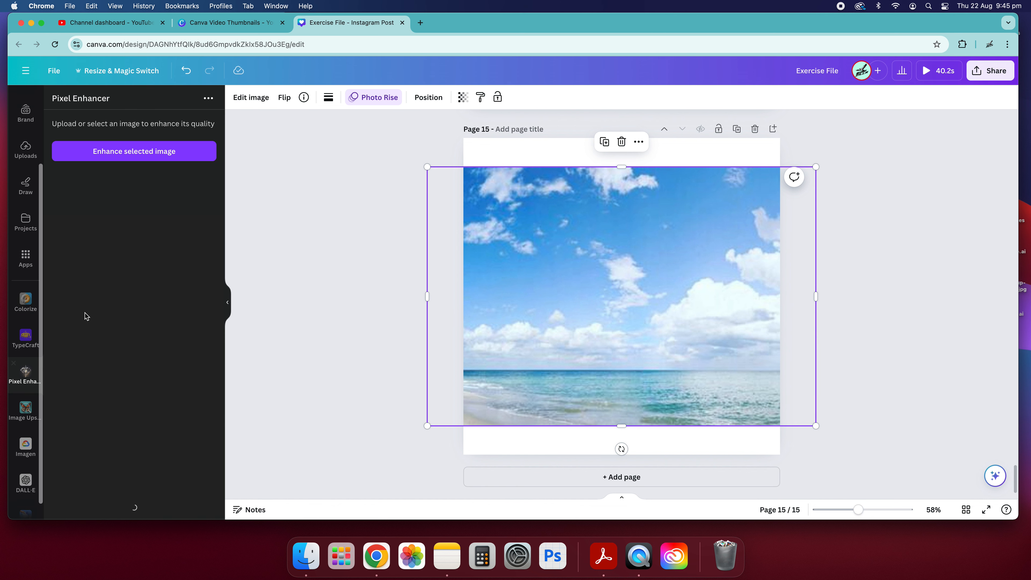
# Enhance the selected beach photo with Pixel Enhancer and replace the original on page 15 with the enhanced version.
pyautogui.click(143, 158)
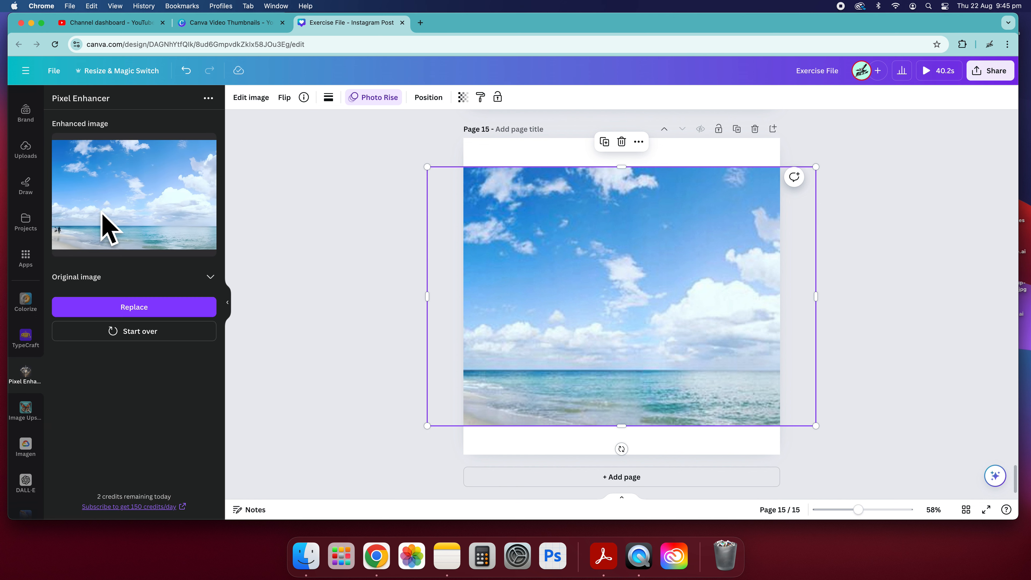
pyautogui.click(156, 316)
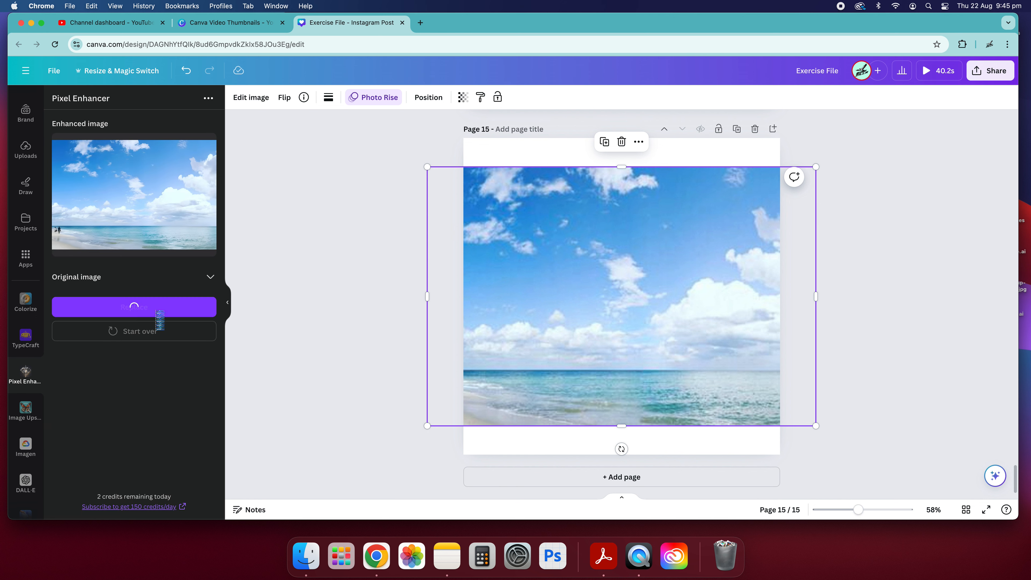
pyautogui.click(911, 371)
# Examine the enhanced beach photo's clouds and water up close and compare it with the original by undoing and redoing the replacement.
pyautogui.scroll(5, 753, 307)
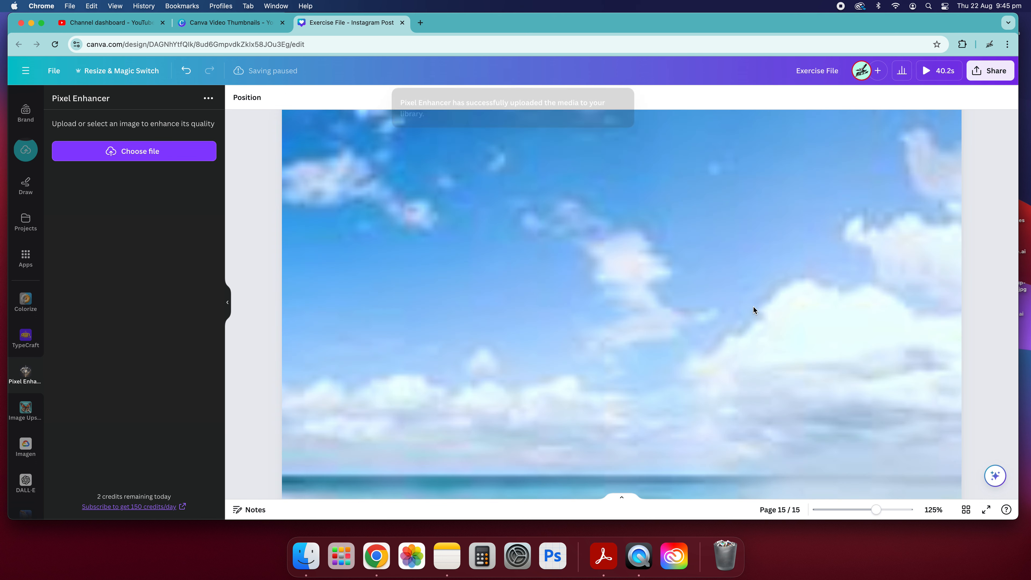
pyautogui.scroll(-6, 753, 307)
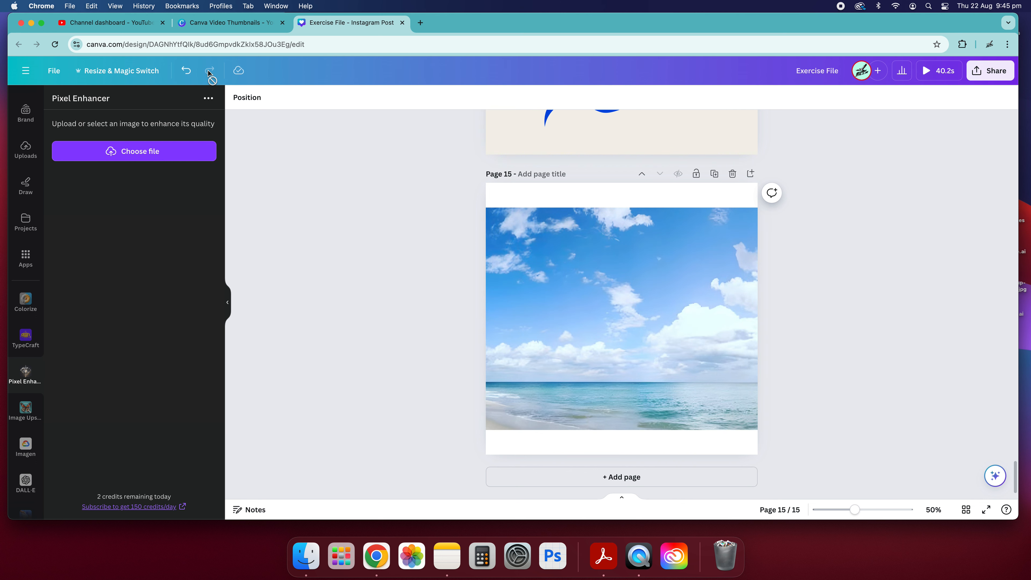
pyautogui.scroll(5, 533, 307)
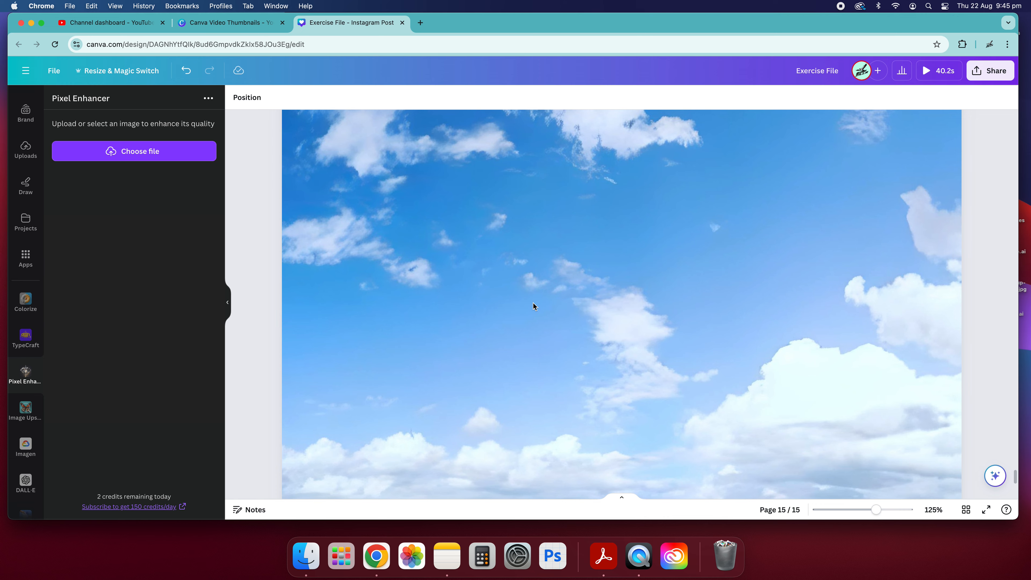
pyautogui.scroll(-5, 533, 303)
pyautogui.scroll(2, 456, 260)
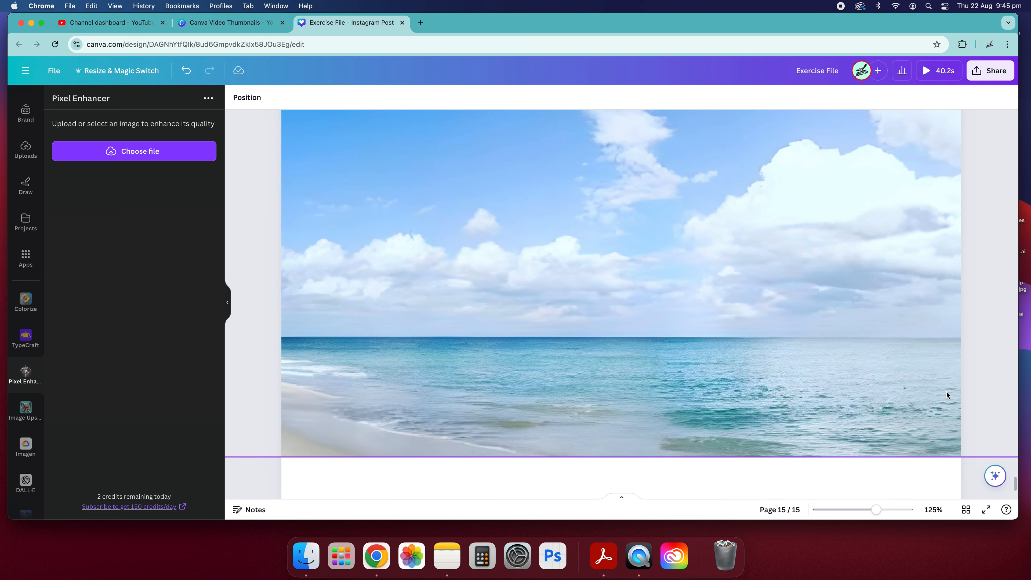
pyautogui.click(186, 75)
pyautogui.click(209, 71)
pyautogui.scroll(-5, 581, 402)
# Delete the beach photo from page 15, add the uploaded portrait of the man in a dark shirt, enlarge it and centre it.
pyautogui.click(705, 283)
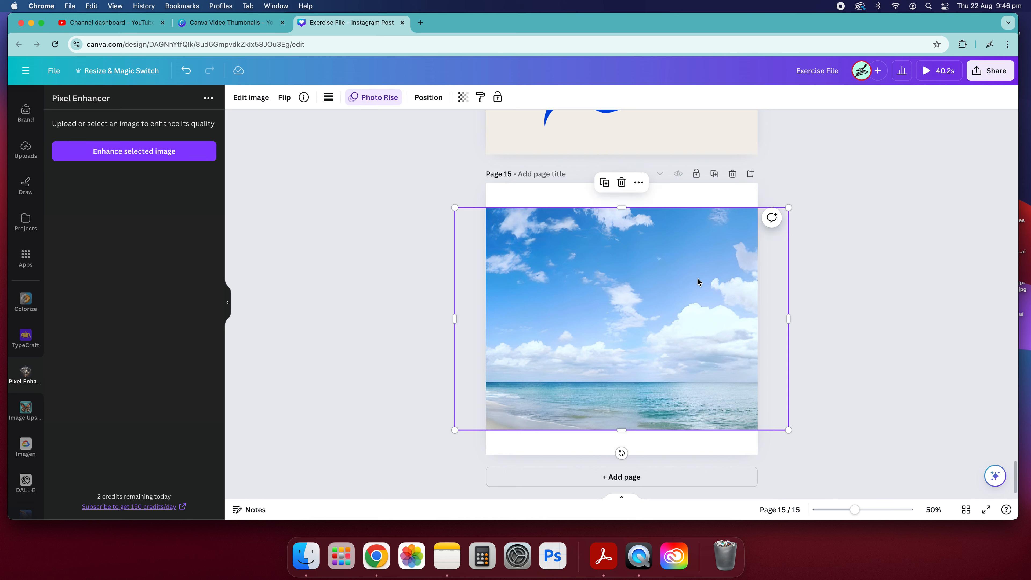
pyautogui.press('Delete')
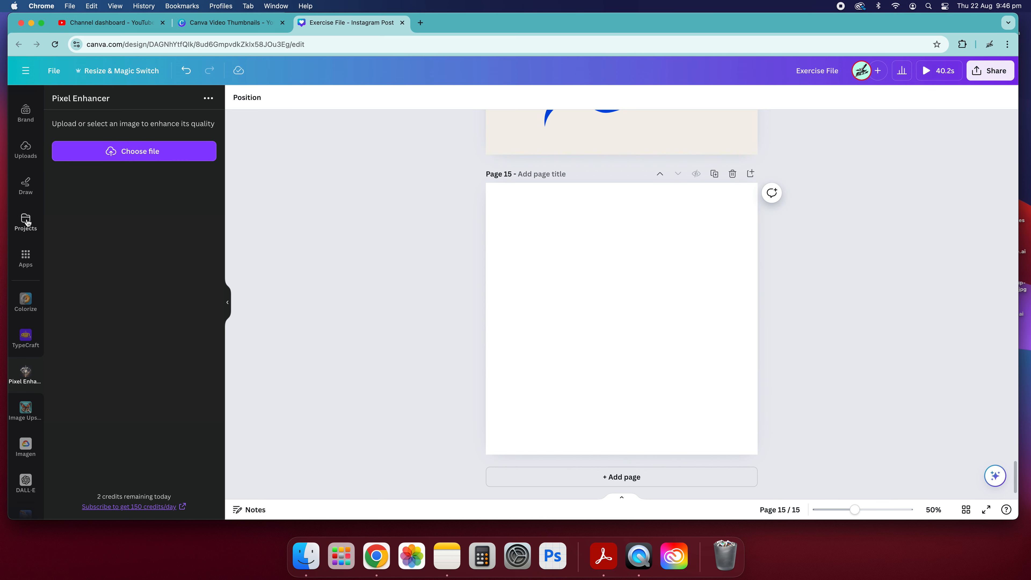
pyautogui.click(26, 150)
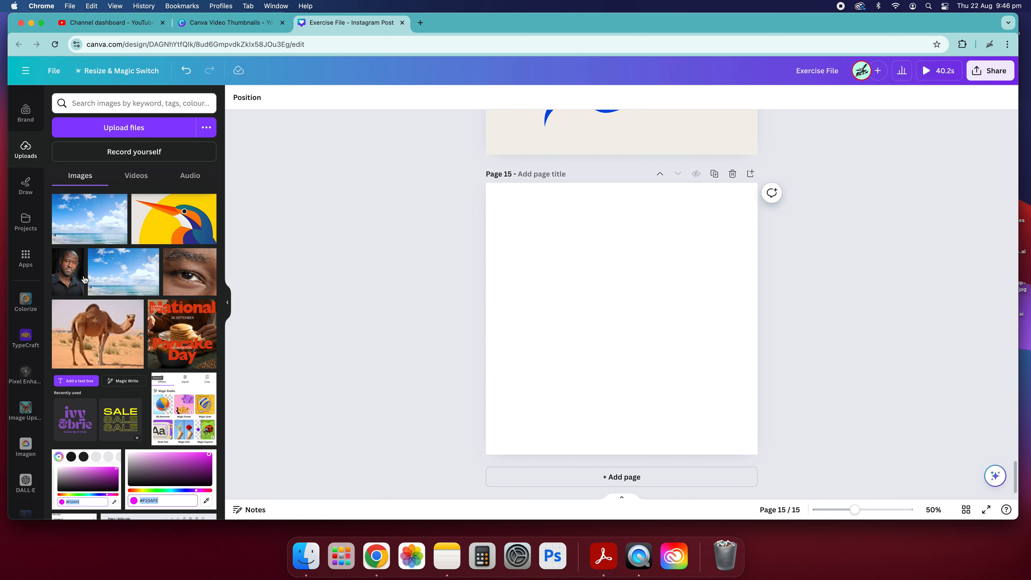
pyautogui.click(67, 271)
pyautogui.moveTo(676, 238); pyautogui.dragTo(729, 167)
pyautogui.moveTo(677, 280); pyautogui.dragTo(650, 316)
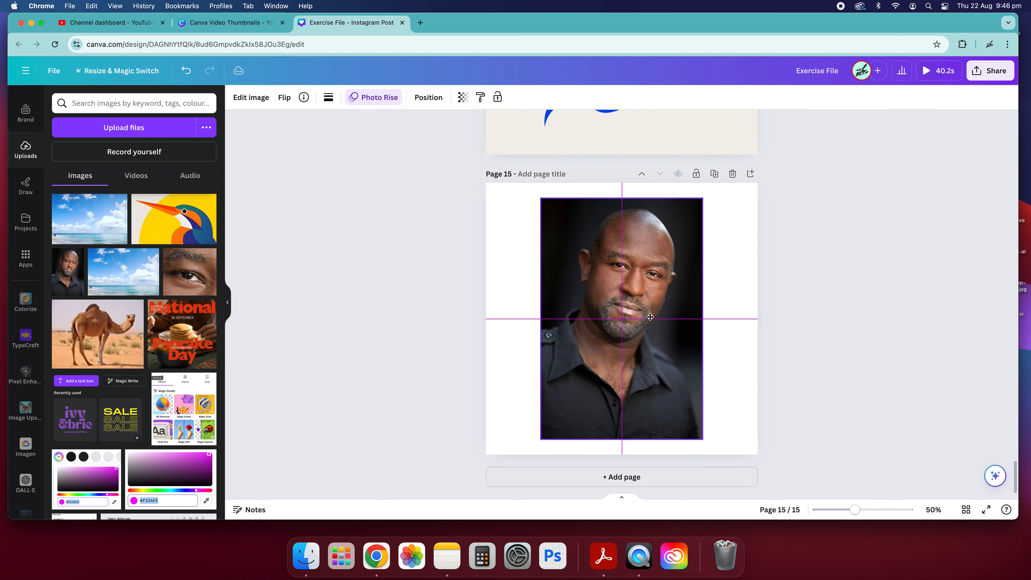
# Enhance the man's portrait with Pixel Enhancer and replace the original on the page with the enhanced version.
pyautogui.click(736, 288)
pyautogui.press('super+0')
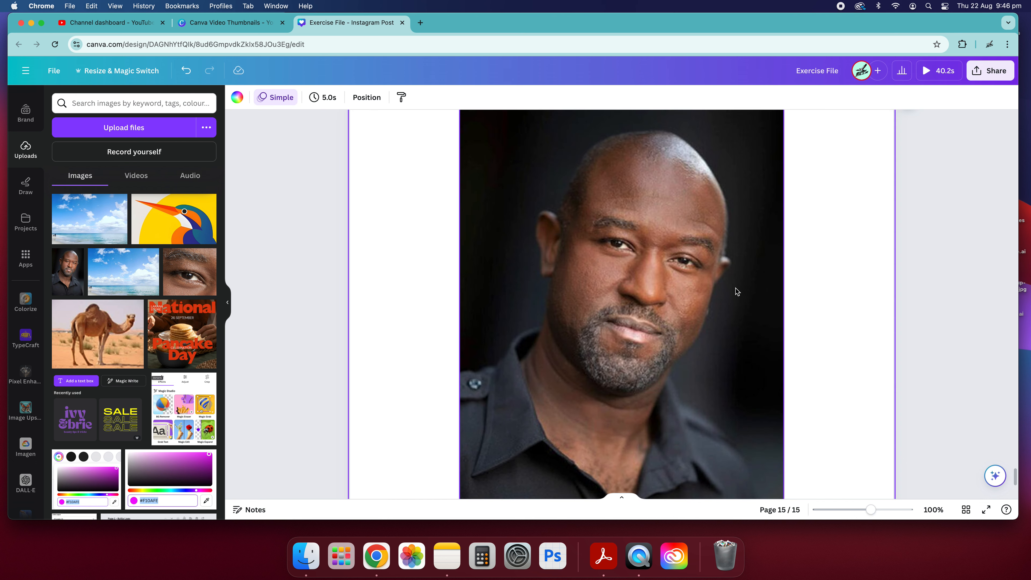
pyautogui.scroll(3, 735, 288)
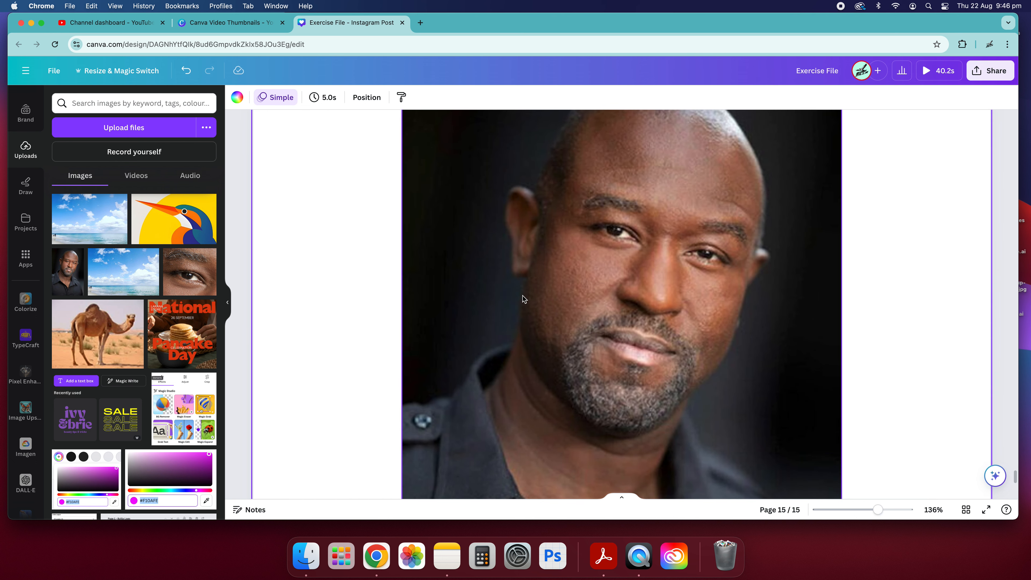
pyautogui.click(593, 258)
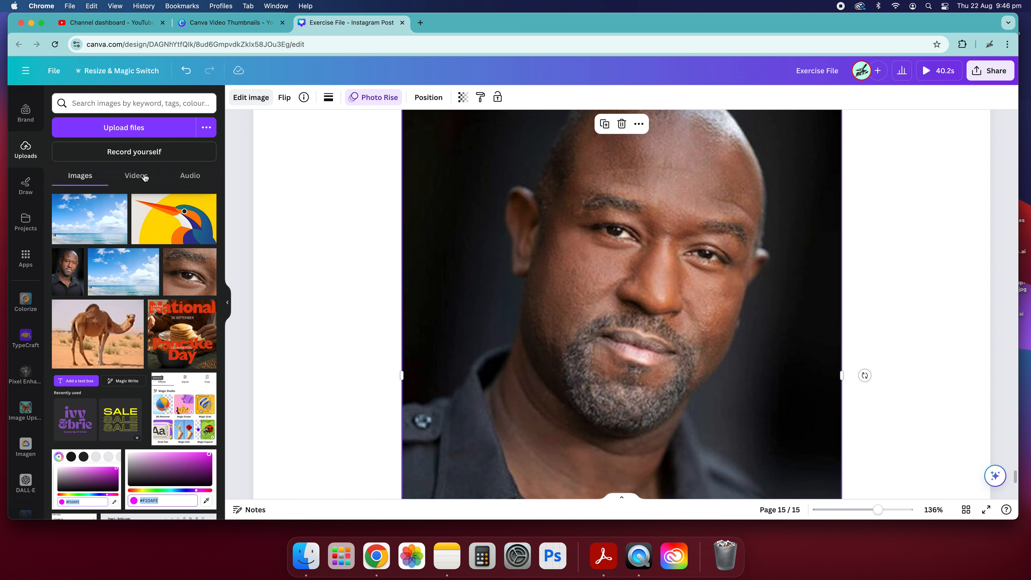
pyautogui.click(25, 371)
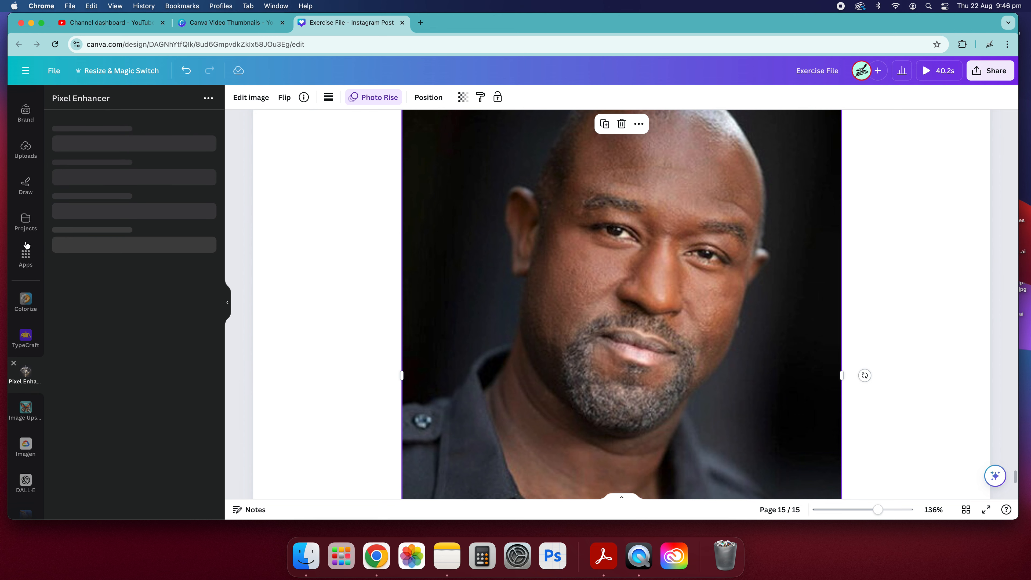
pyautogui.click(132, 152)
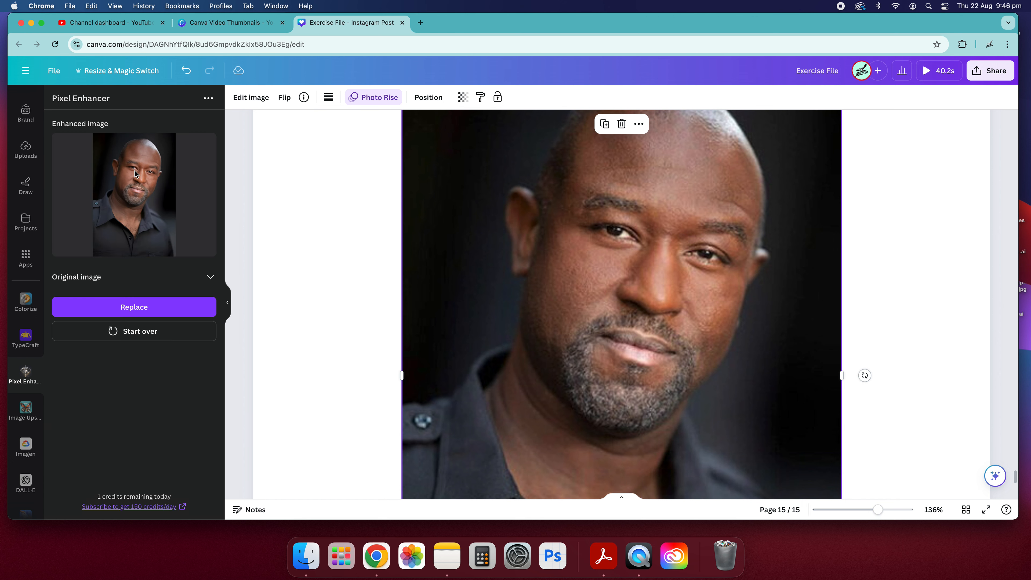
pyautogui.click(109, 307)
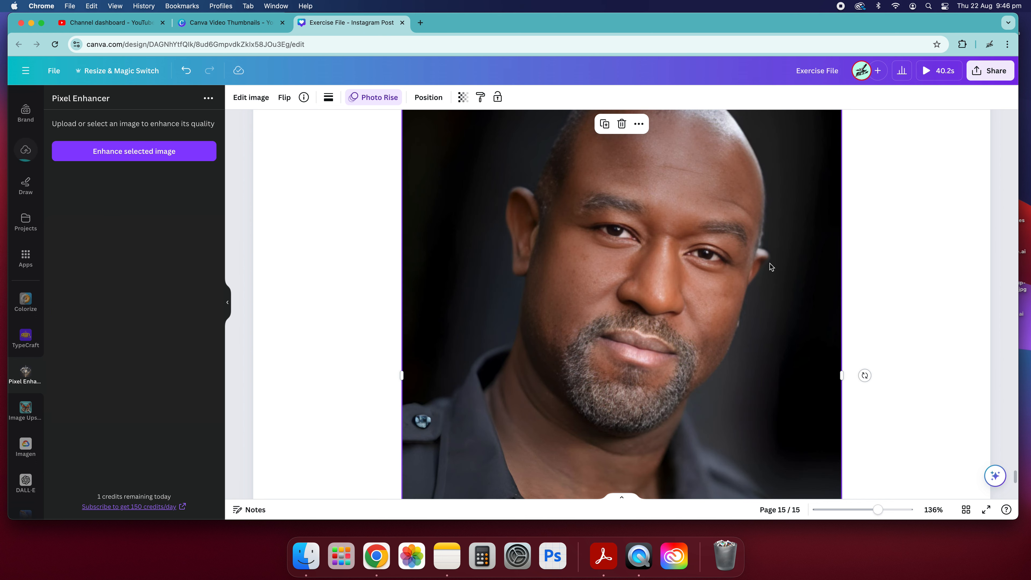
pyautogui.click(905, 334)
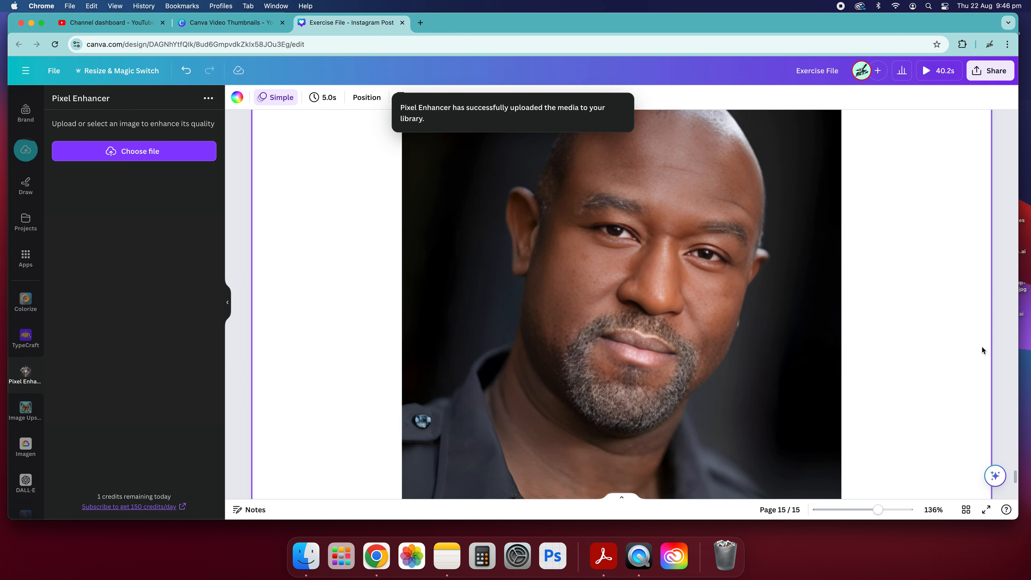
# Examine the facial detail of the enhanced portrait at several magnifications.
pyautogui.click(673, 320)
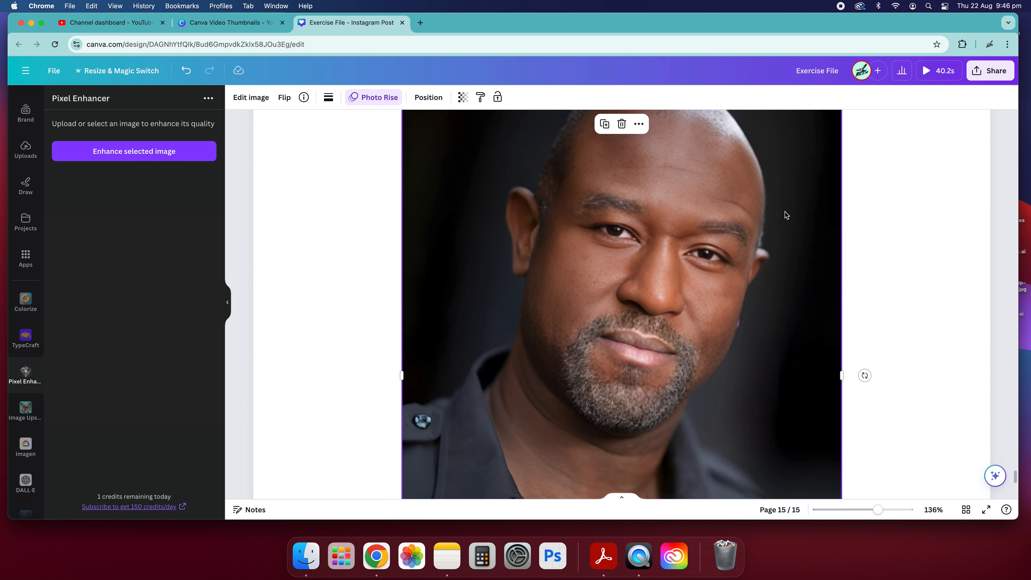
pyautogui.click(930, 290)
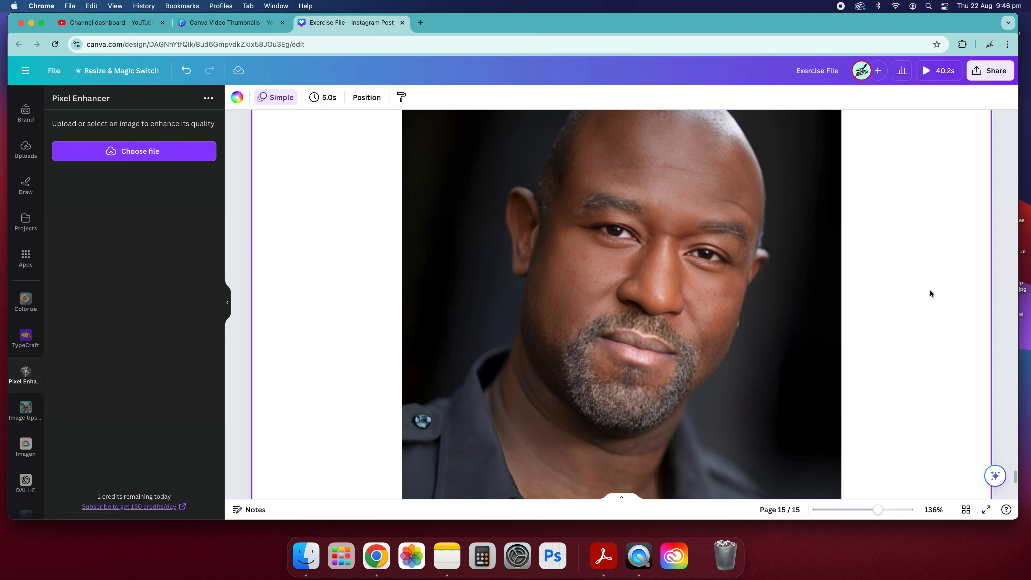
pyautogui.press('super+minus')
pyautogui.press('super+minus')
pyautogui.press('super+minus')
pyautogui.press('super+minus')
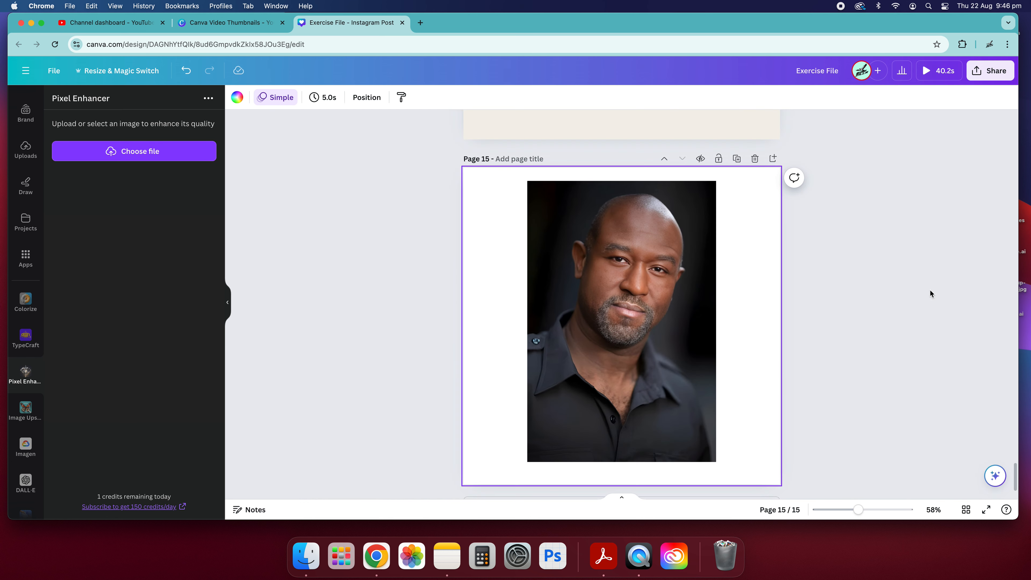
pyautogui.press('super+plus')
pyautogui.press('super+plus')
pyautogui.press('super+plus')
pyautogui.press('super+plus')
pyautogui.press('super+plus')
pyautogui.press('super+plus')
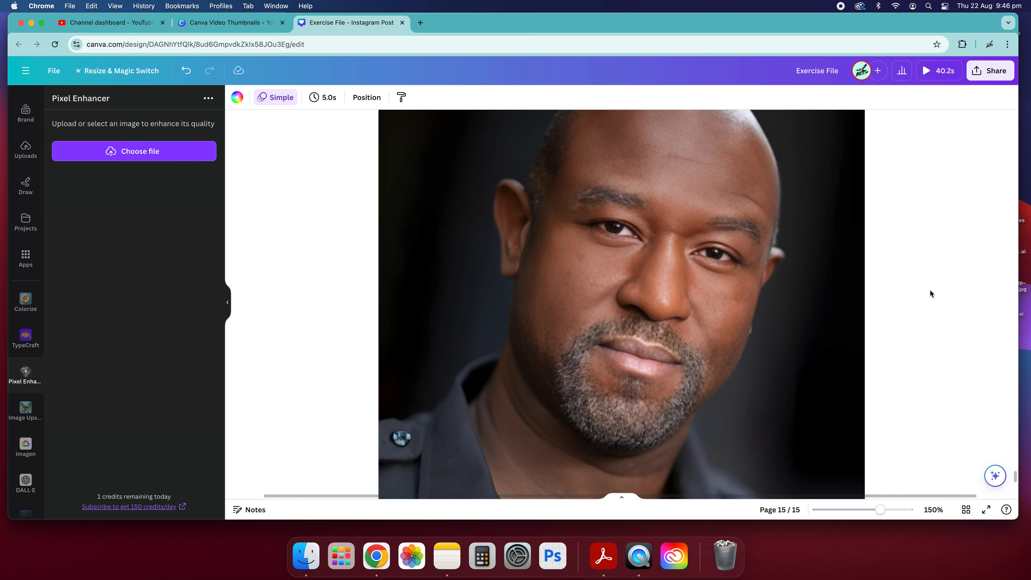
pyautogui.scroll(-2, 903, 286)
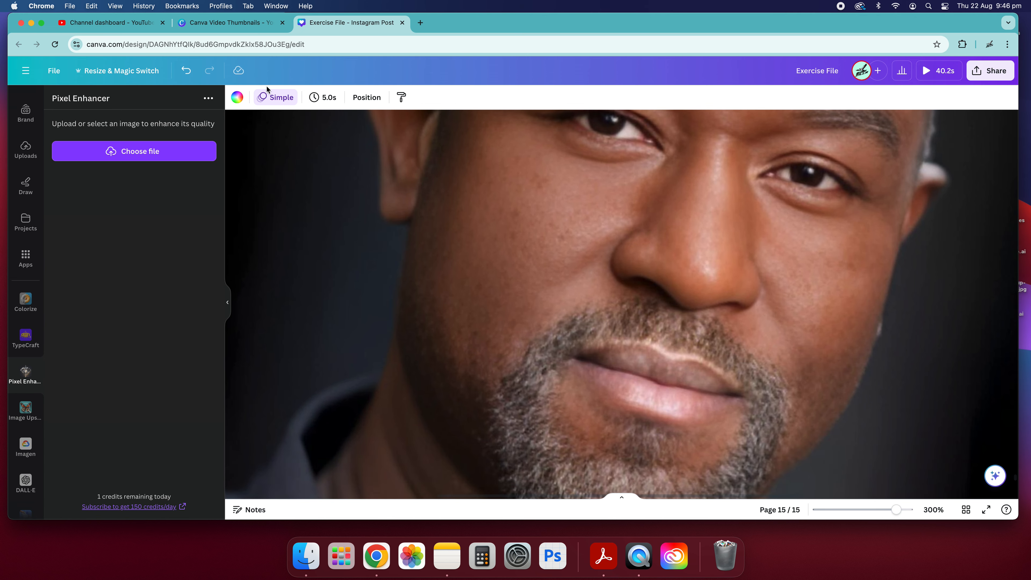
# Compare the portrait before and after enhancement by undoing and redoing the replacement twice.
pyautogui.click(189, 75)
pyautogui.click(211, 72)
pyautogui.click(185, 70)
pyautogui.click(210, 71)
pyautogui.scroll(-10, 477, 241)
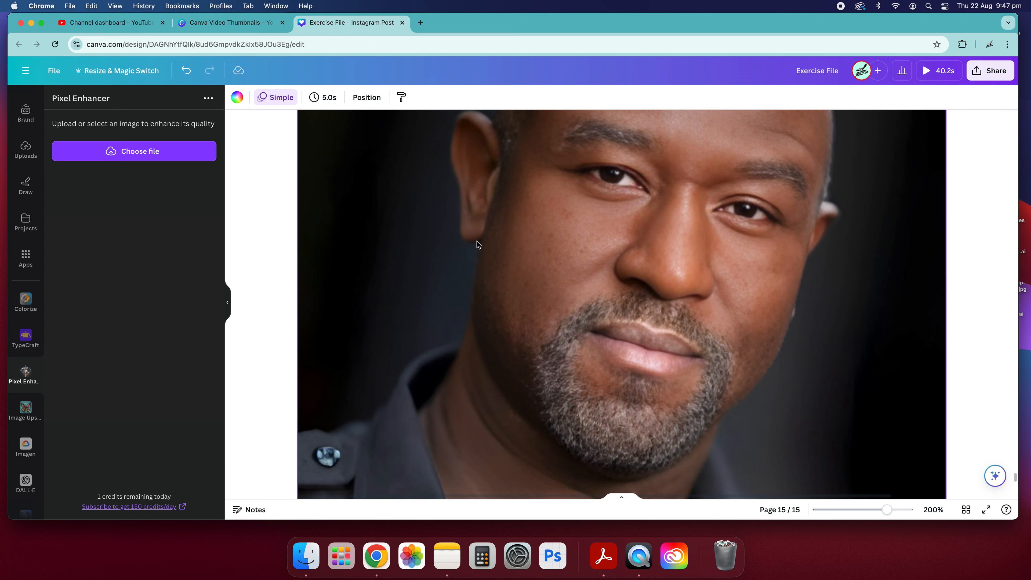
# Delete the portrait from page 15 and add the uploaded camel photo in its place.
pyautogui.click(572, 258)
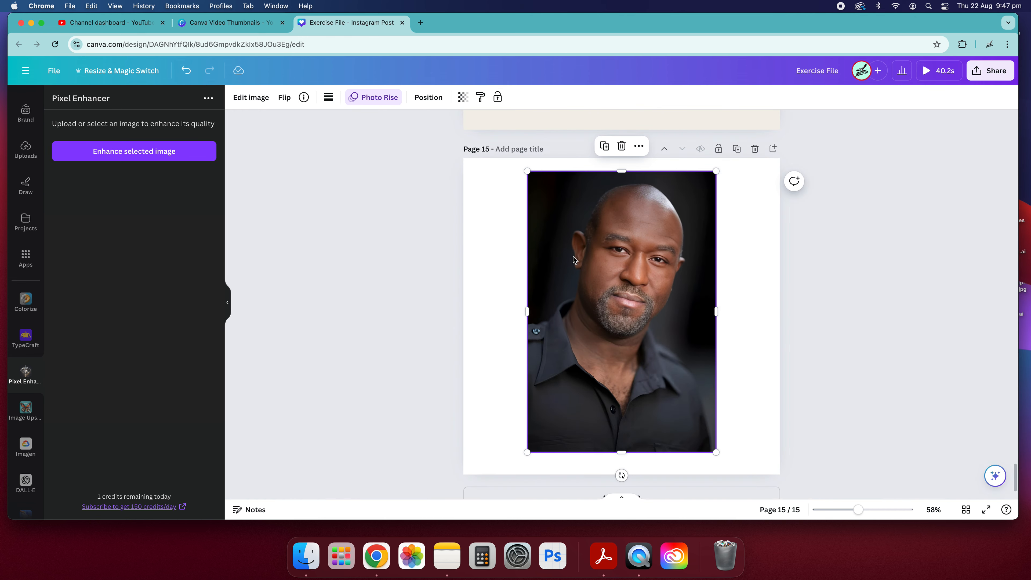
pyautogui.press('Delete')
pyautogui.click(25, 150)
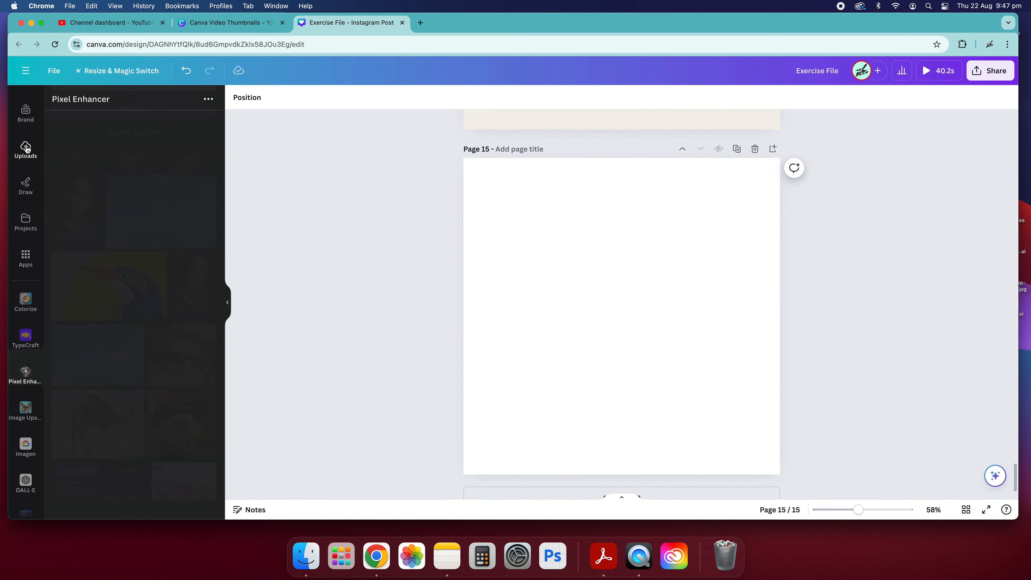
pyautogui.click(97, 443)
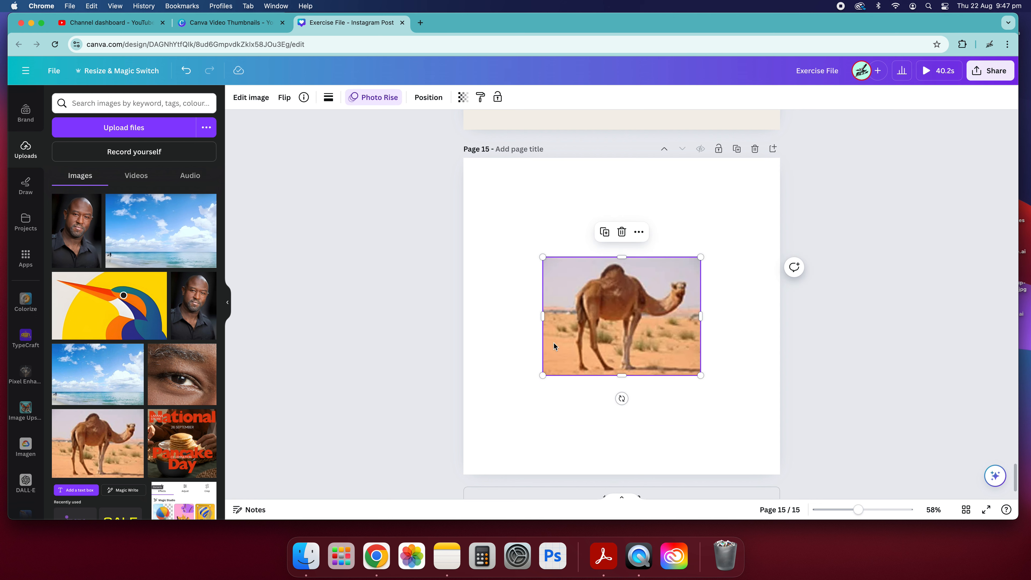
# Enhance the camel photo with Pixel Enhancer, show the original for comparison, and replace the photo on the page with the enhanced version.
pyautogui.click(764, 328)
pyautogui.click(678, 330)
pyautogui.click(36, 380)
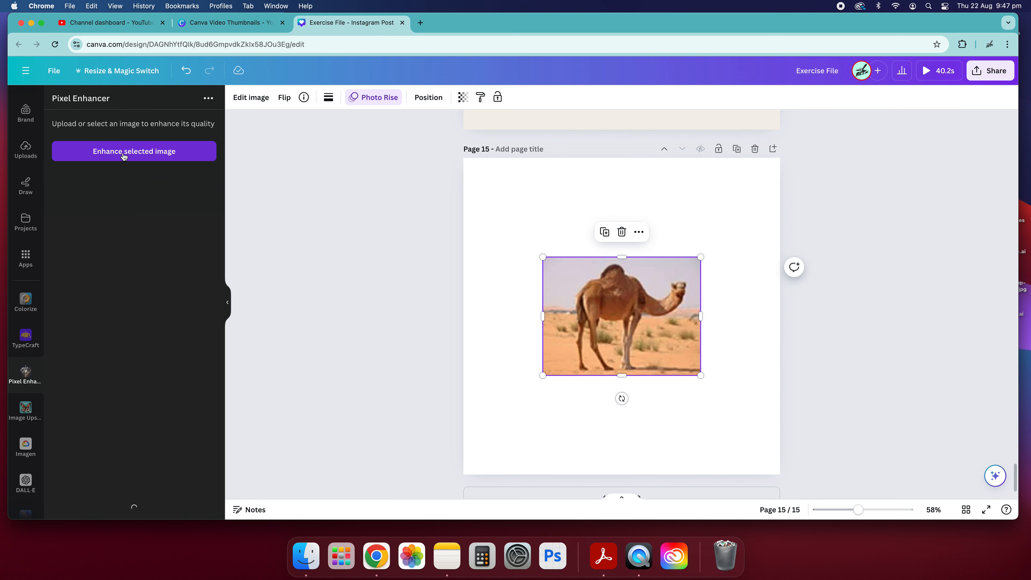
pyautogui.click(123, 154)
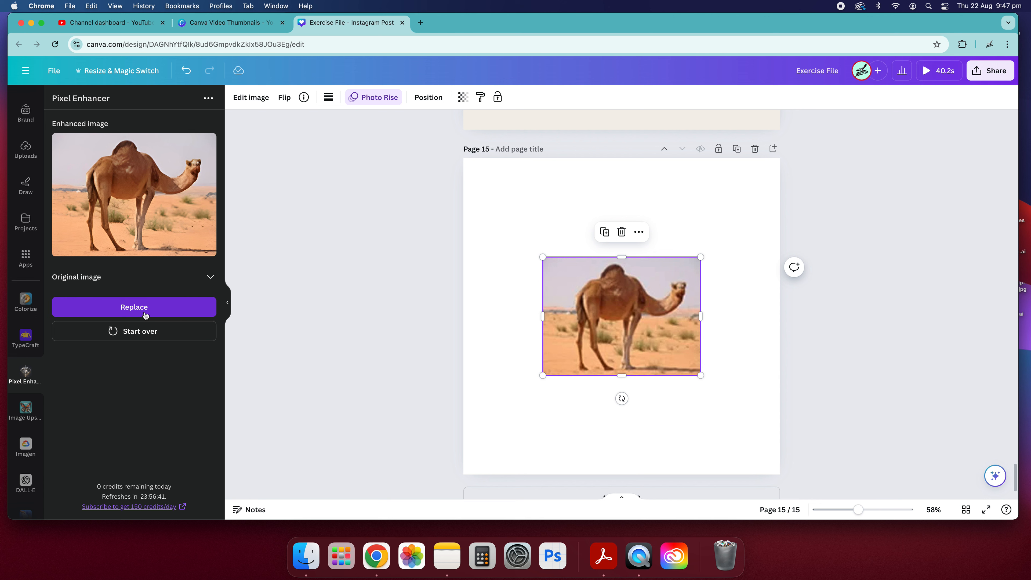
pyautogui.click(211, 277)
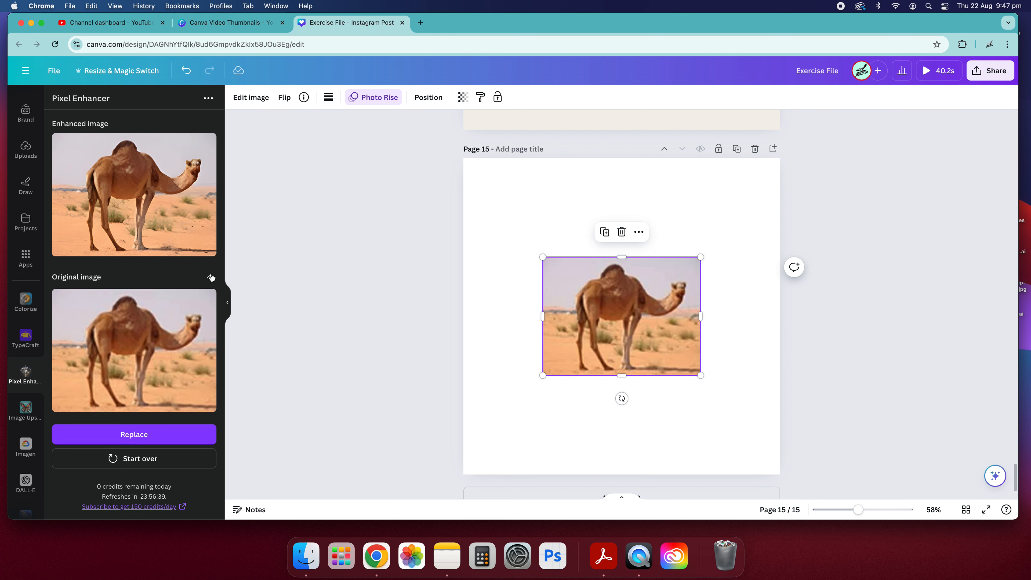
pyautogui.click(160, 442)
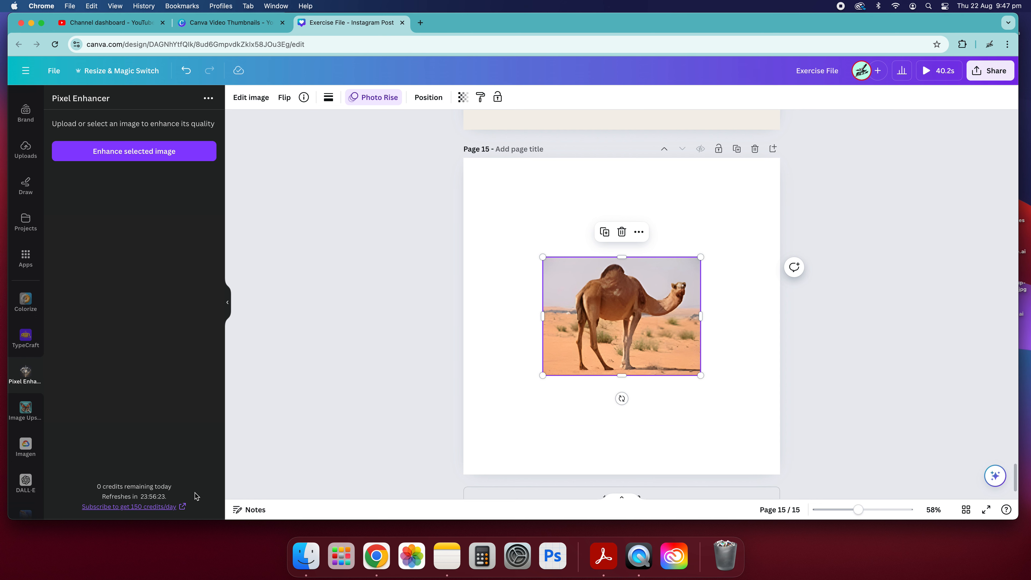
# Examine the enhanced camel photo up close, then return to the full page view.
pyautogui.click(746, 401)
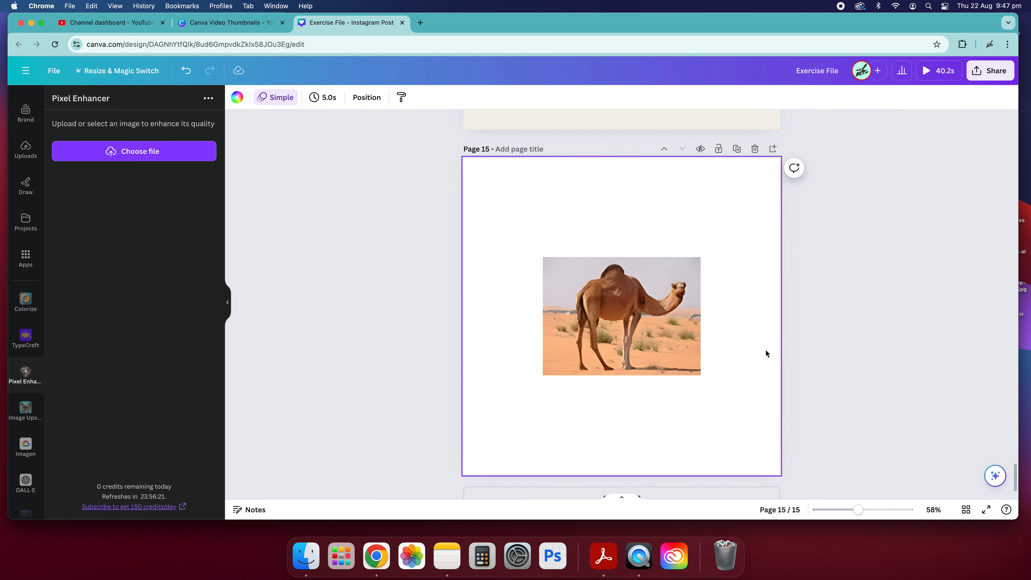
pyautogui.scroll(10, 754, 348)
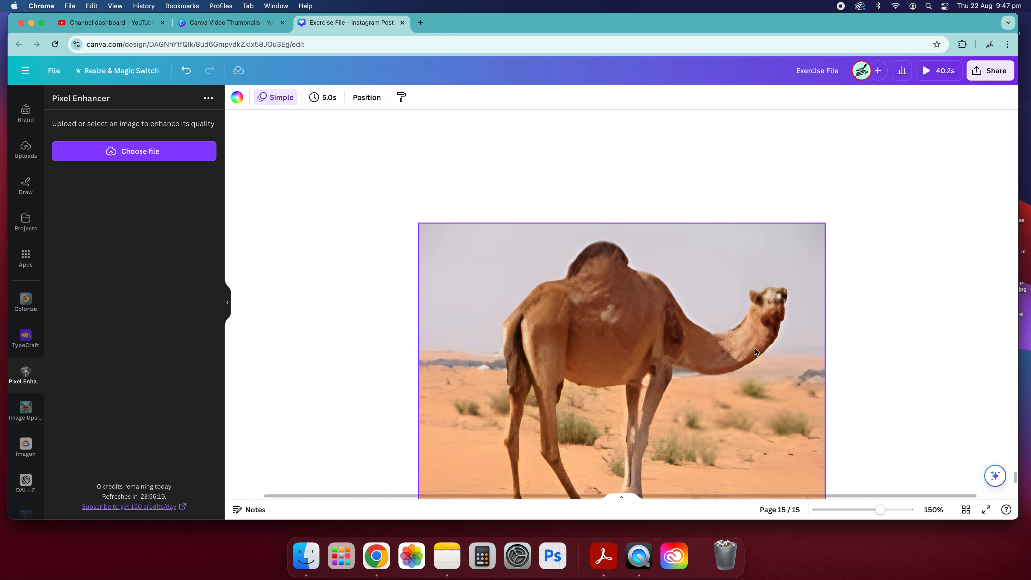
pyautogui.scroll(-10, 754, 348)
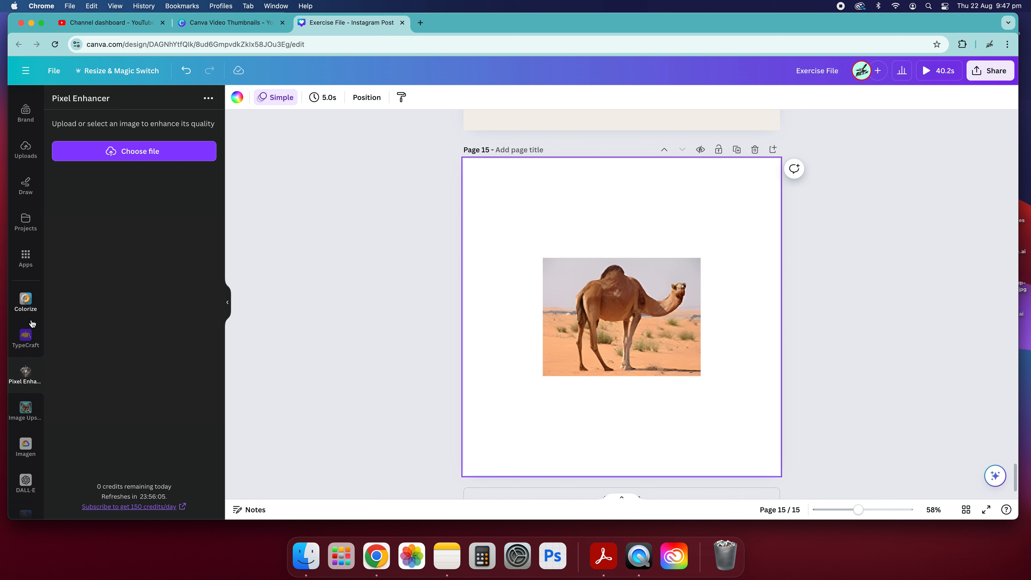
pyautogui.scroll(3, 36, 317)
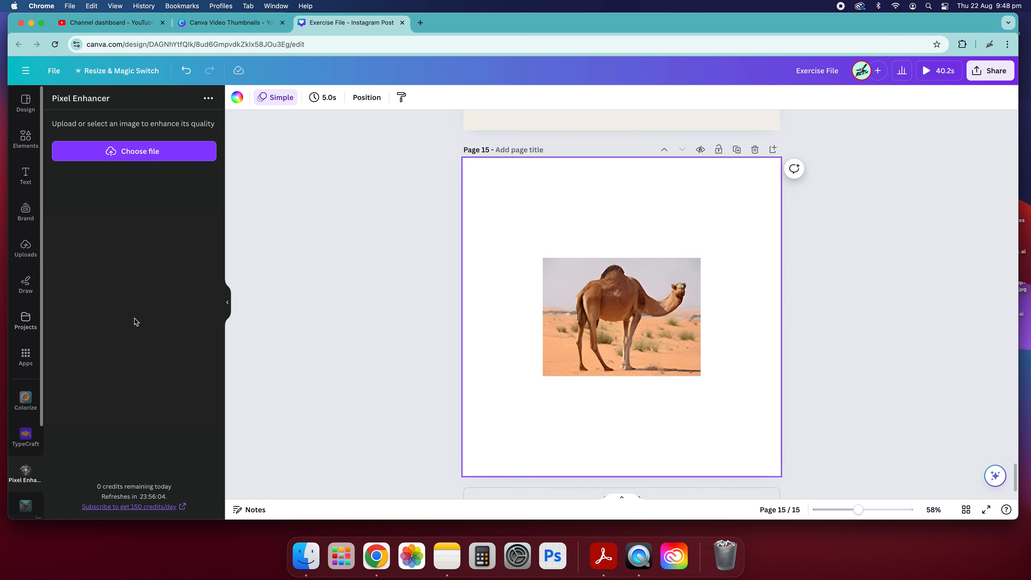
pyautogui.click(363, 185)
pyautogui.click(645, 234)
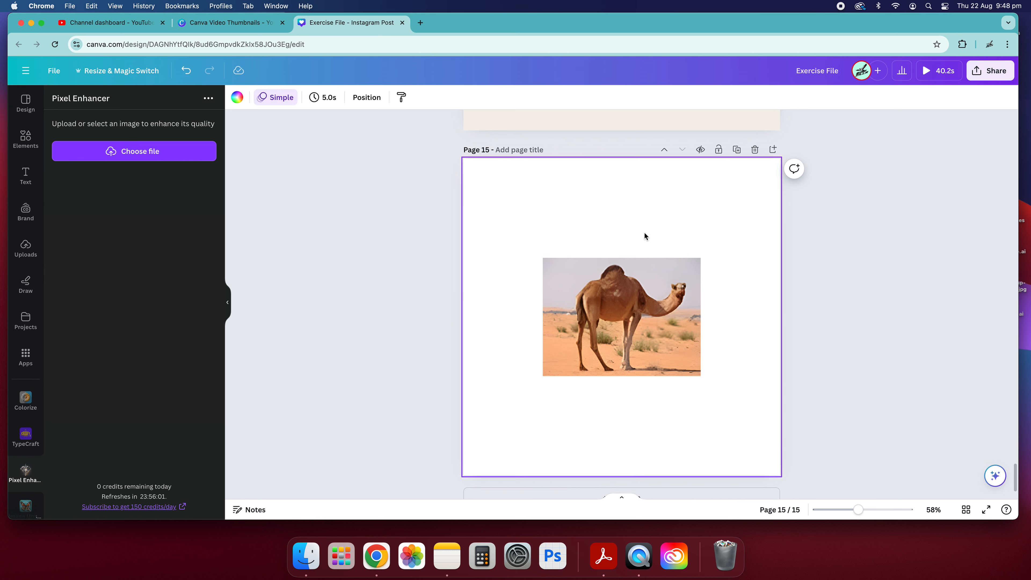